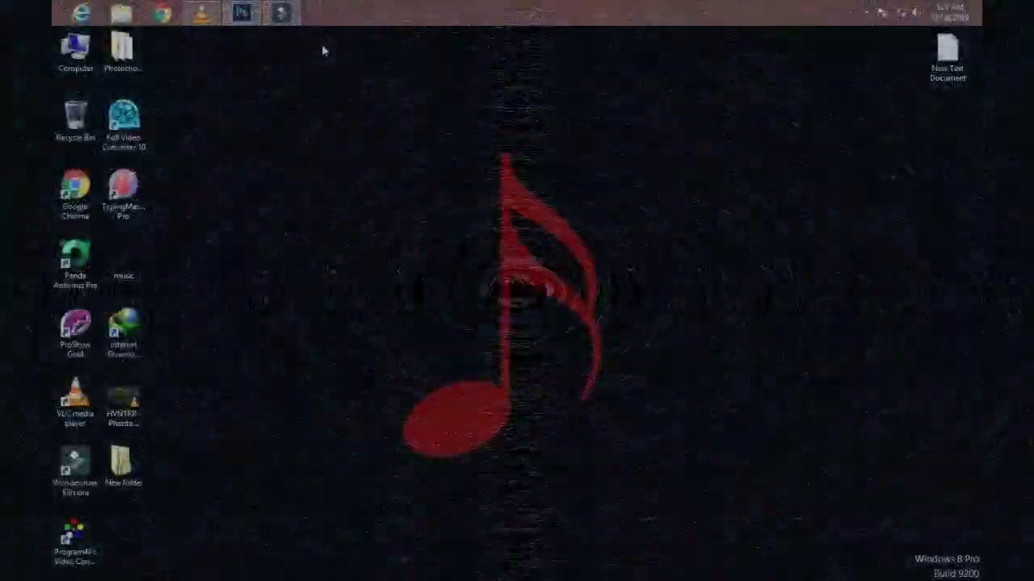
Launch Photoshop and open the close-up eye photo
click(243, 14)
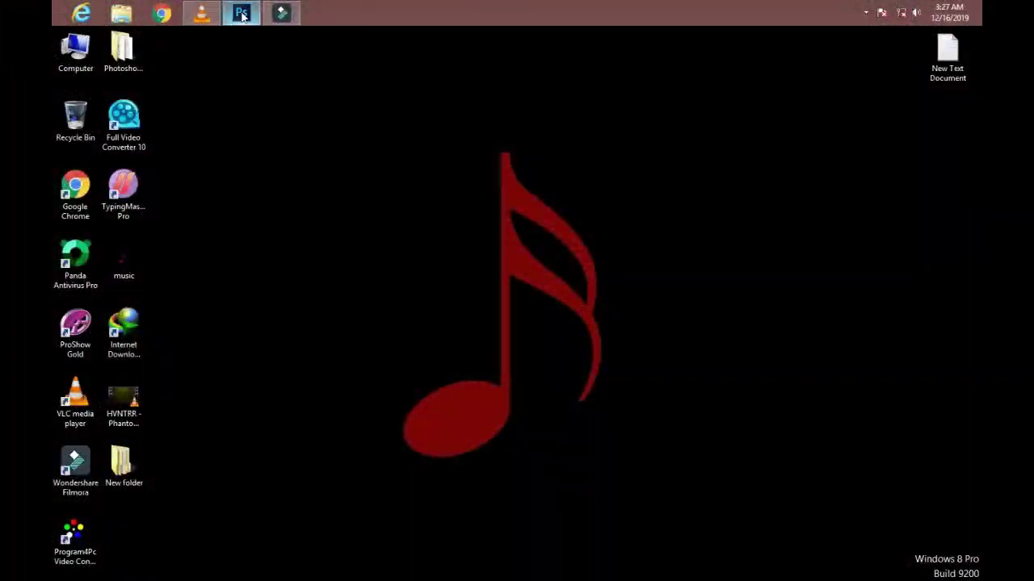
click(242, 15)
click(87, 35)
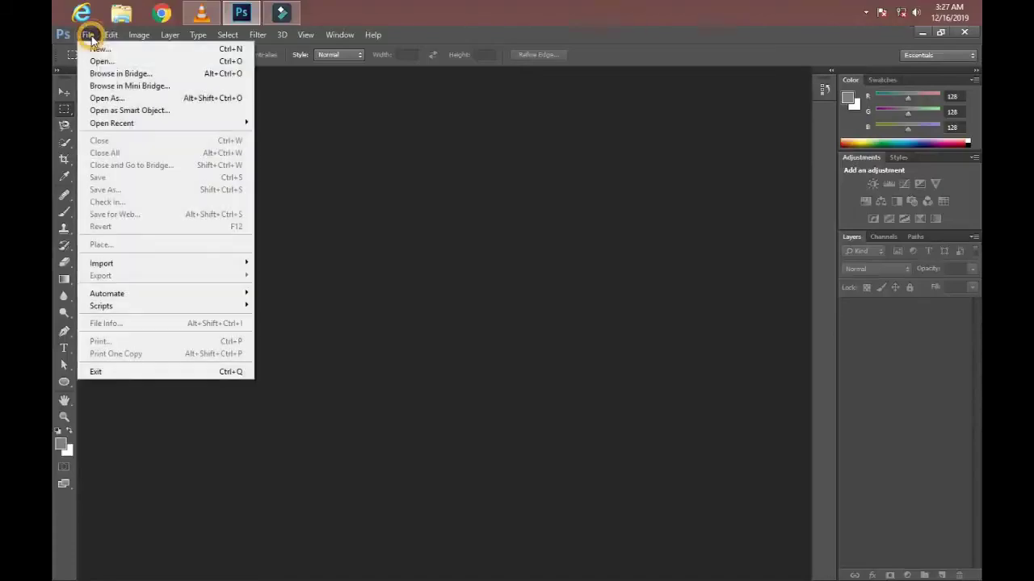
click(109, 62)
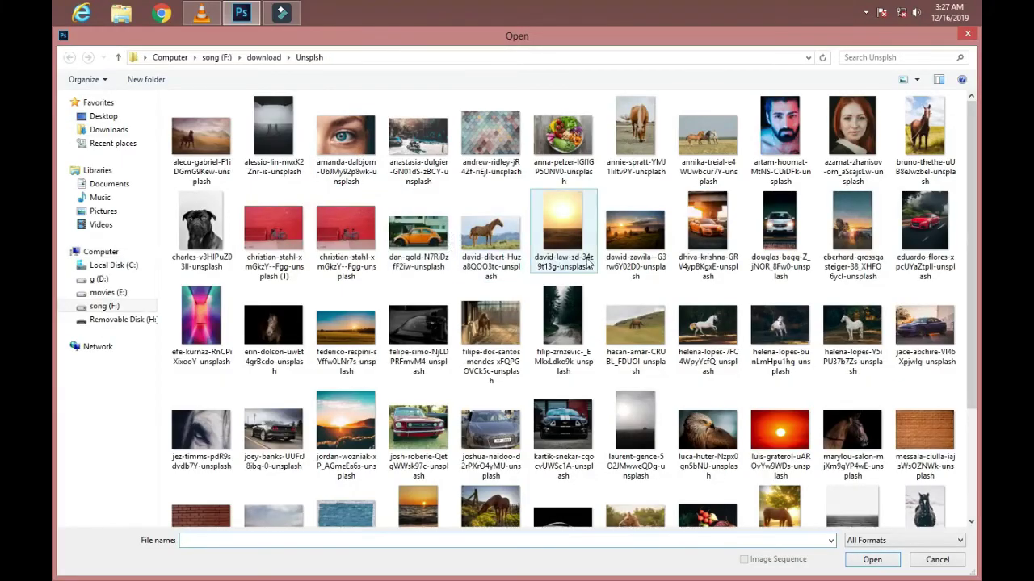
double_click(347, 139)
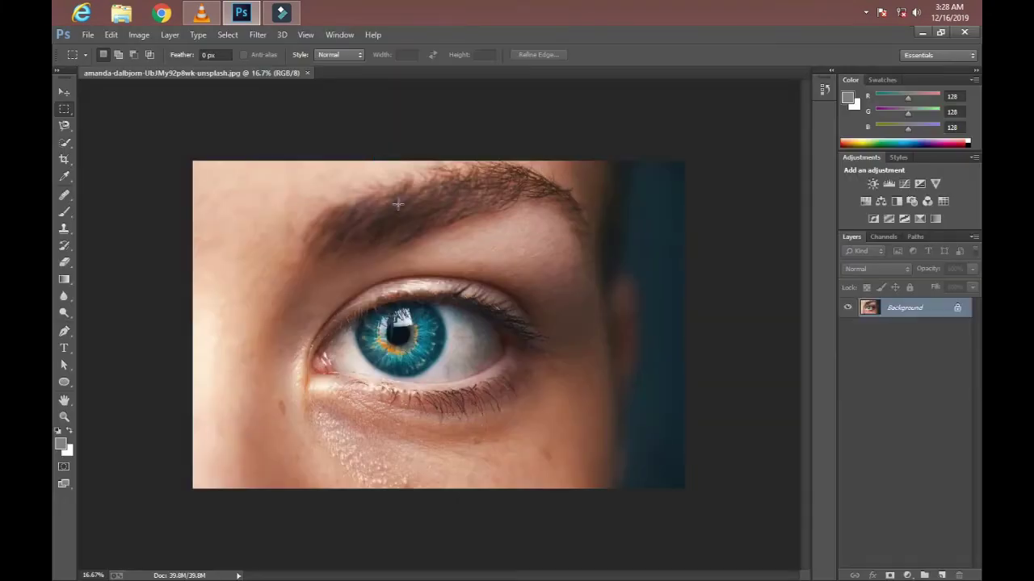
Select the face area with the Quick Selection Tool, leaving out the dark right strip
click(64, 142)
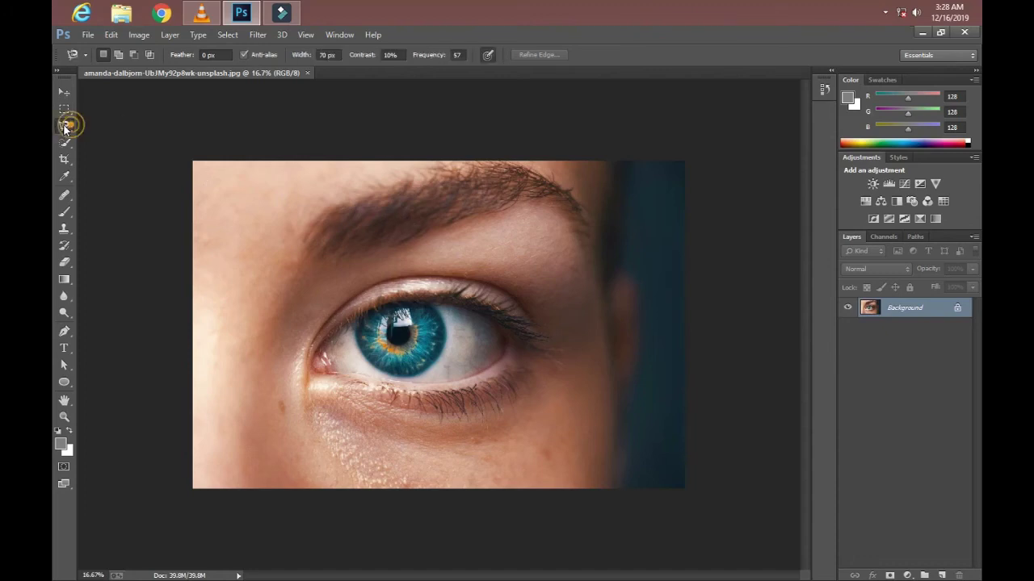
right_click(70, 146)
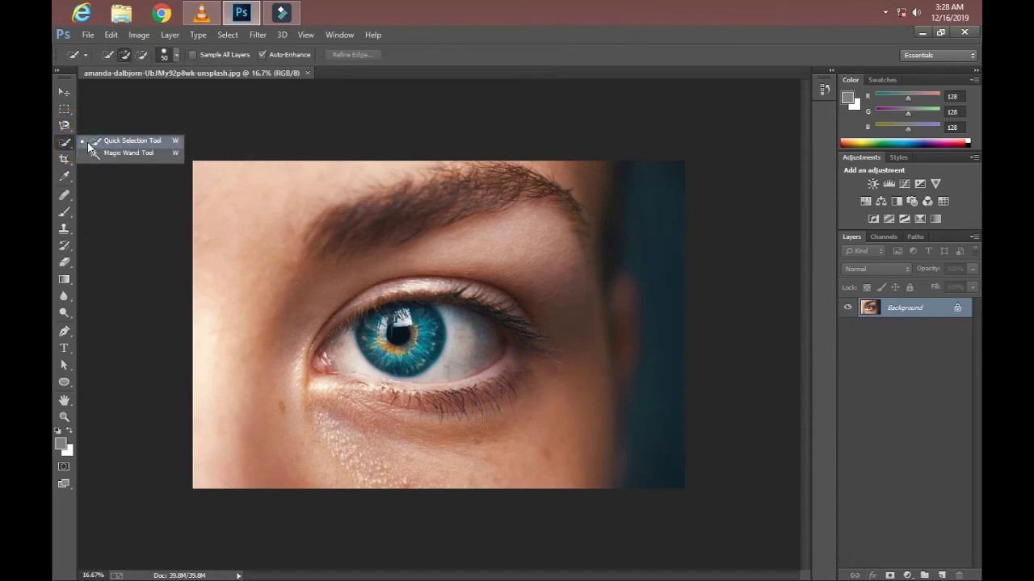
click(90, 142)
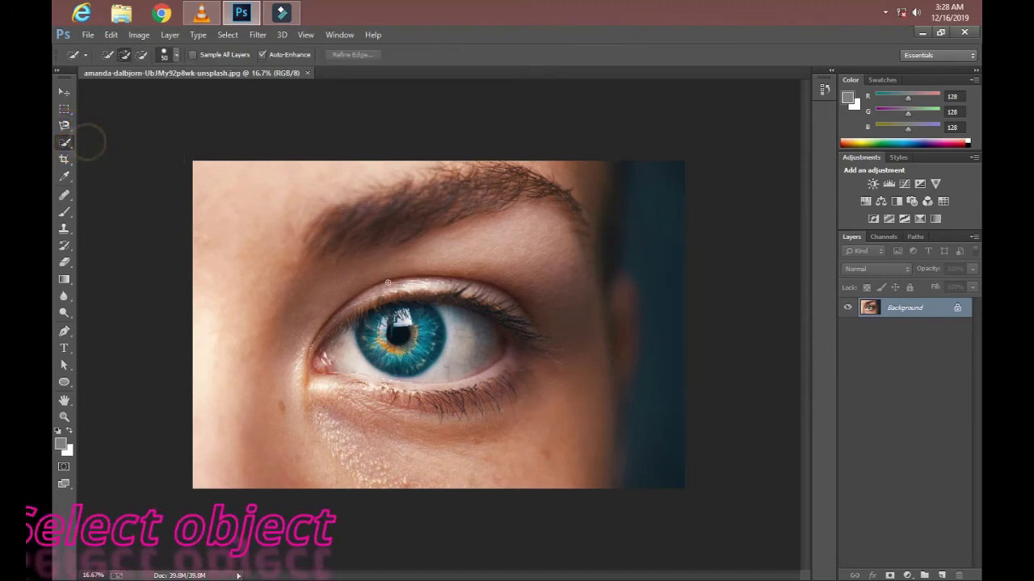
click(345, 274)
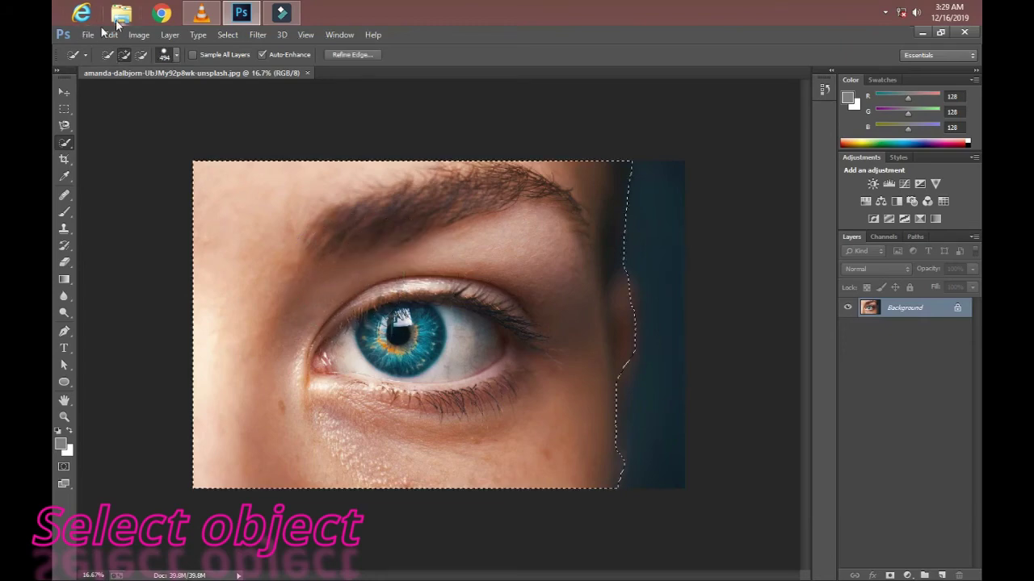
Start opening another image file with Ctrl+O
click(90, 37)
click(579, 149)
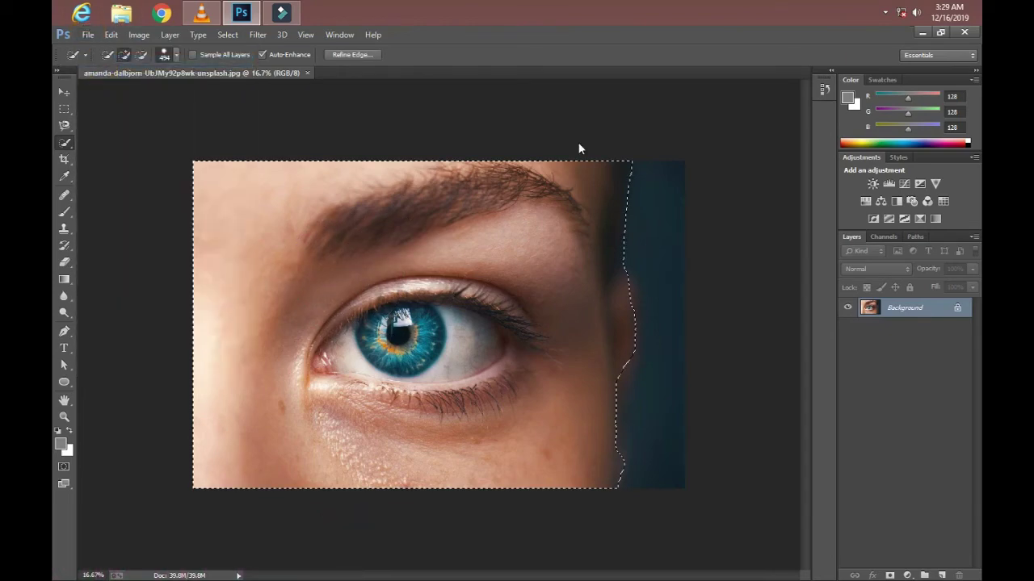
key(ctrl+o)
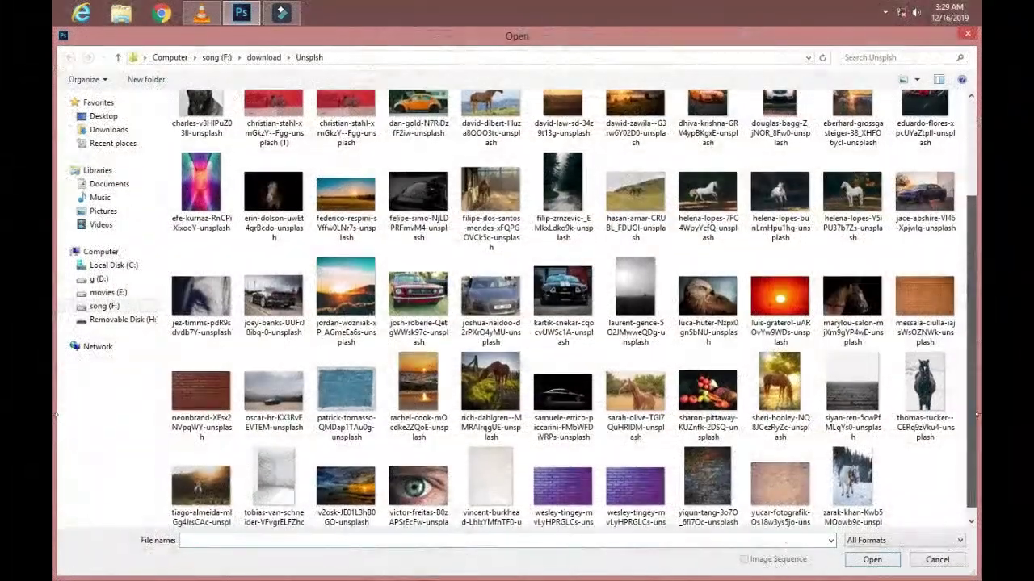
Open the red brick wall photo
click(221, 388)
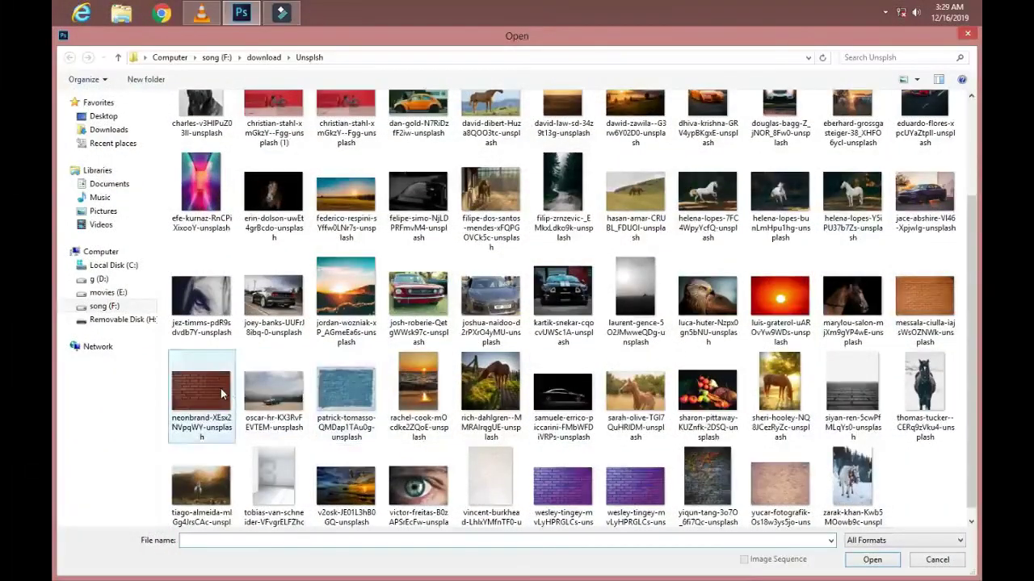
right_click(218, 387)
click(250, 64)
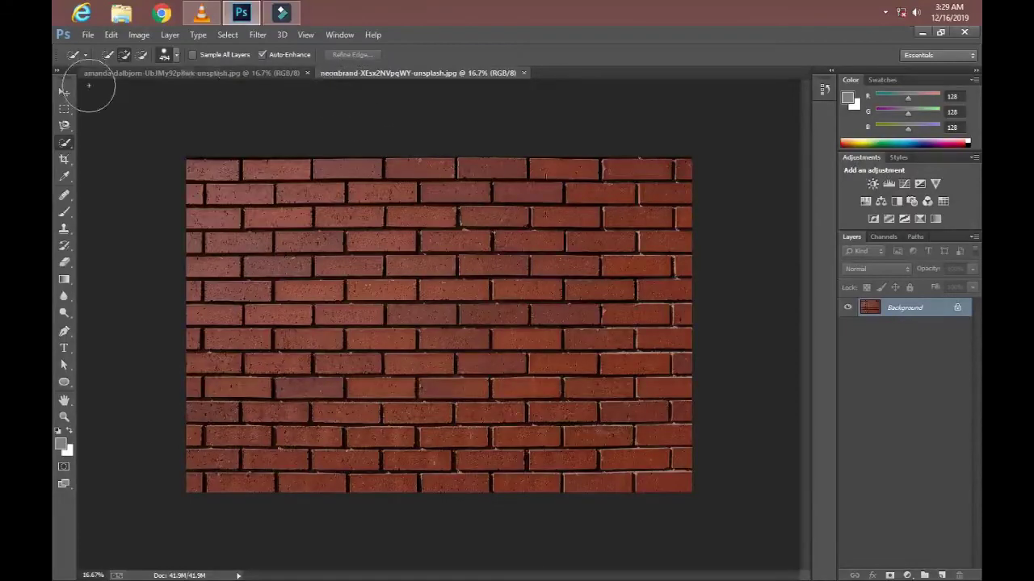
Duplicate the brick Background layer into a new document named W
click(65, 92)
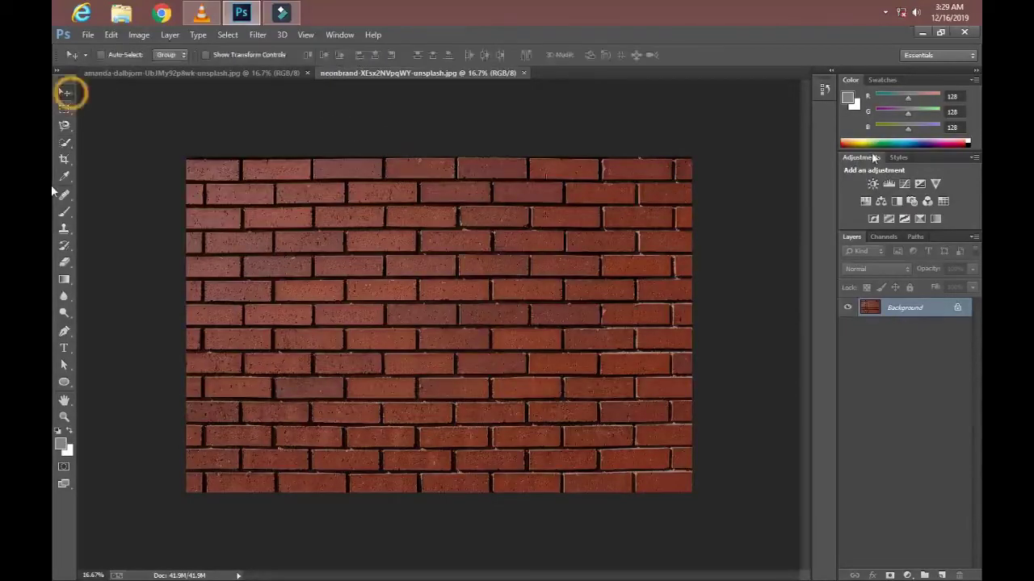
click(975, 236)
click(877, 268)
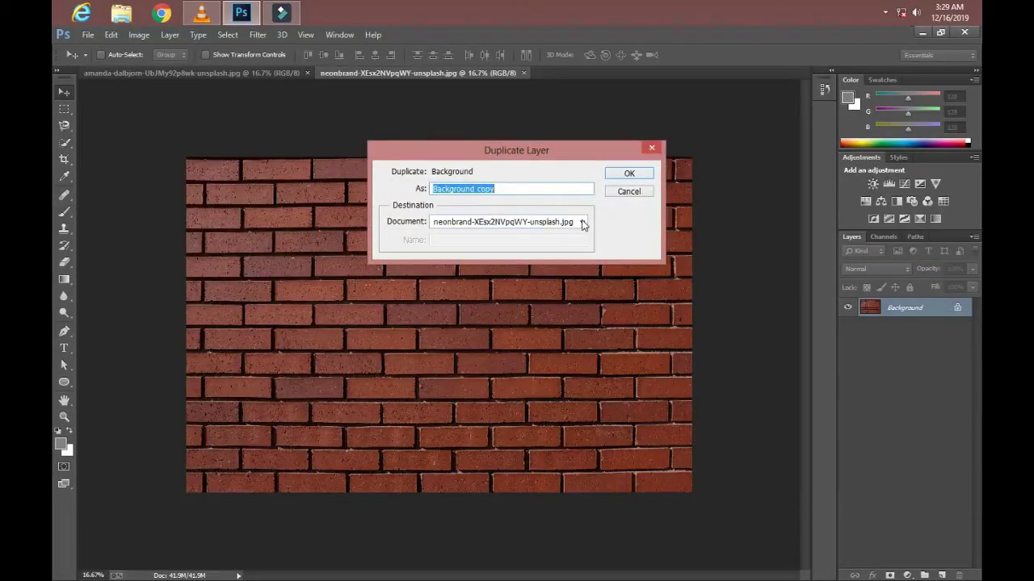
click(583, 223)
click(456, 254)
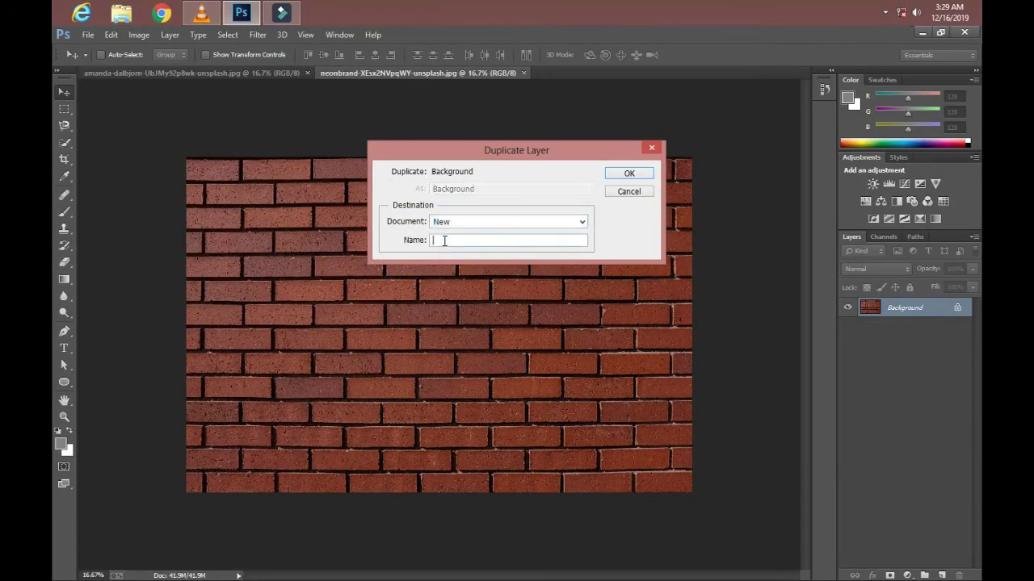
click(444, 240)
text(W)
click(615, 173)
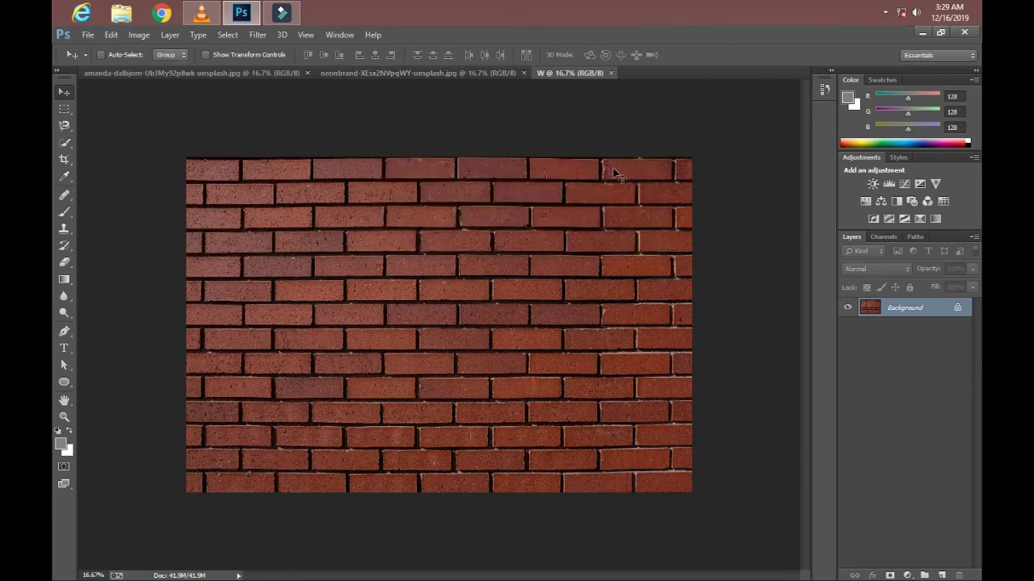
Apply a Gaussian Blur to the W bricks and desaturate them with Ctrl+Shift+U
click(261, 35)
mouse_move(264, 165)
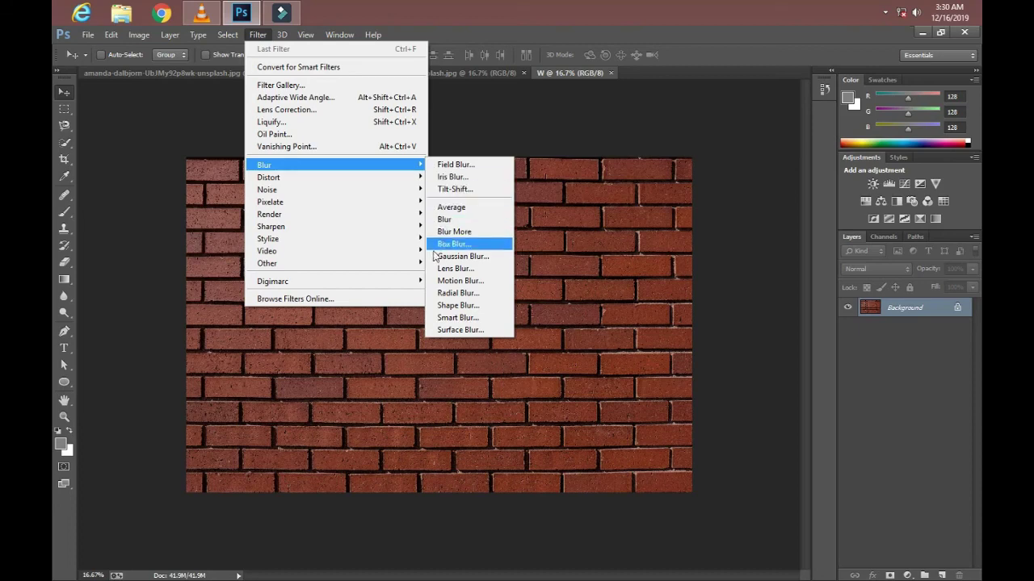
click(454, 256)
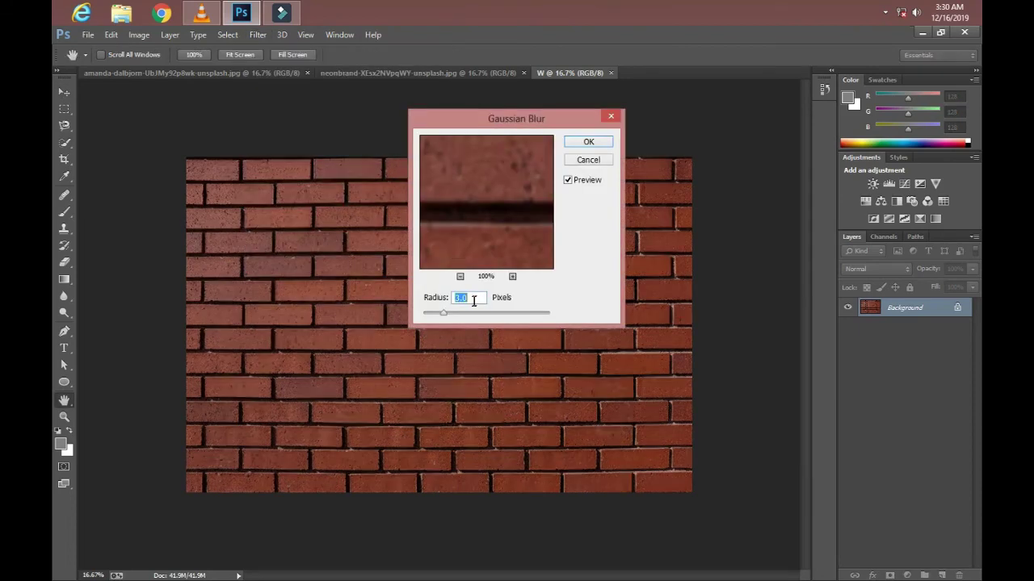
click(588, 142)
key(ctrl+shift+u)
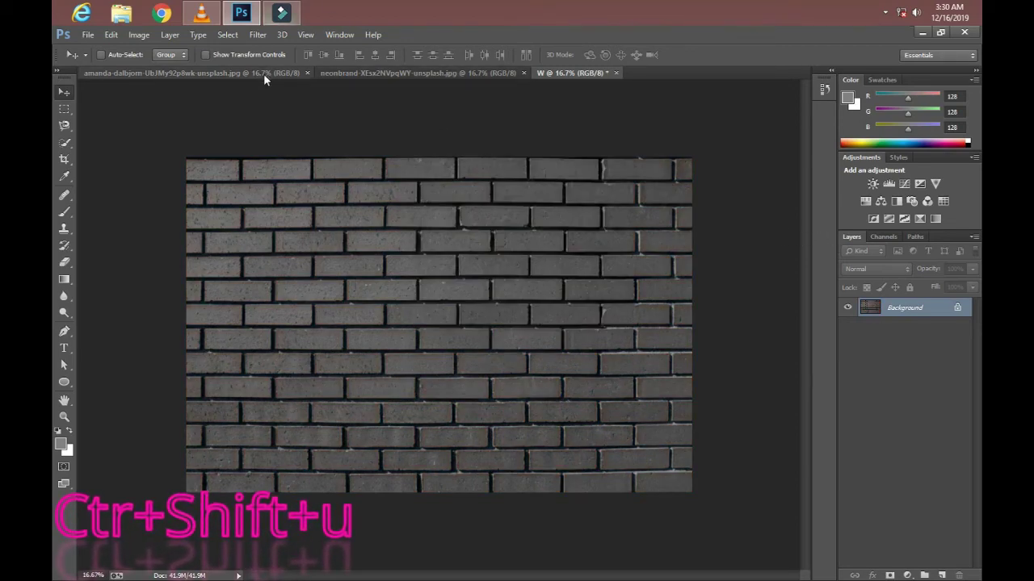
Boost contrast with Levels by darkening the shadows and brightening the highlights
click(146, 34)
mouse_move(158, 68)
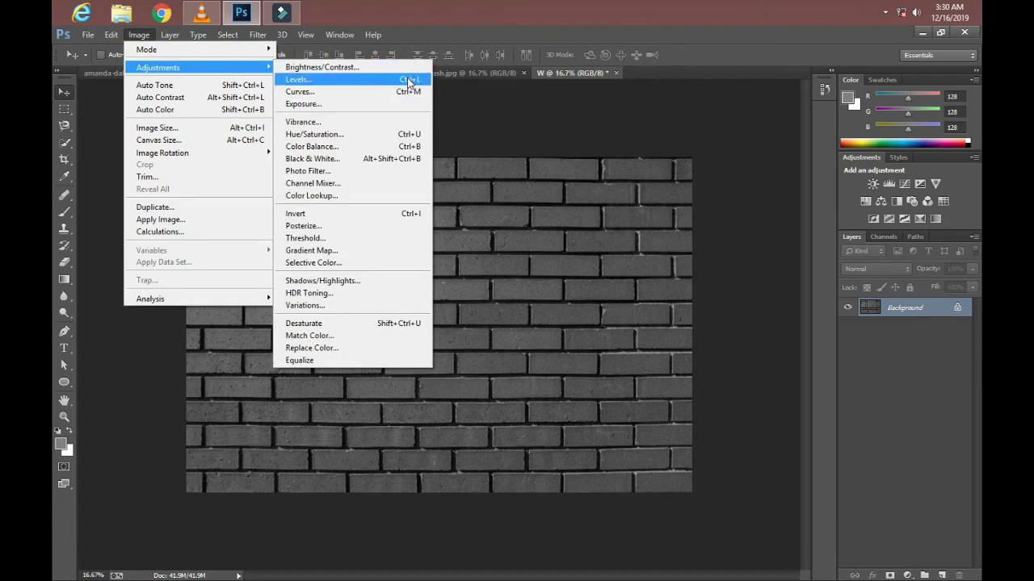
click(482, 97)
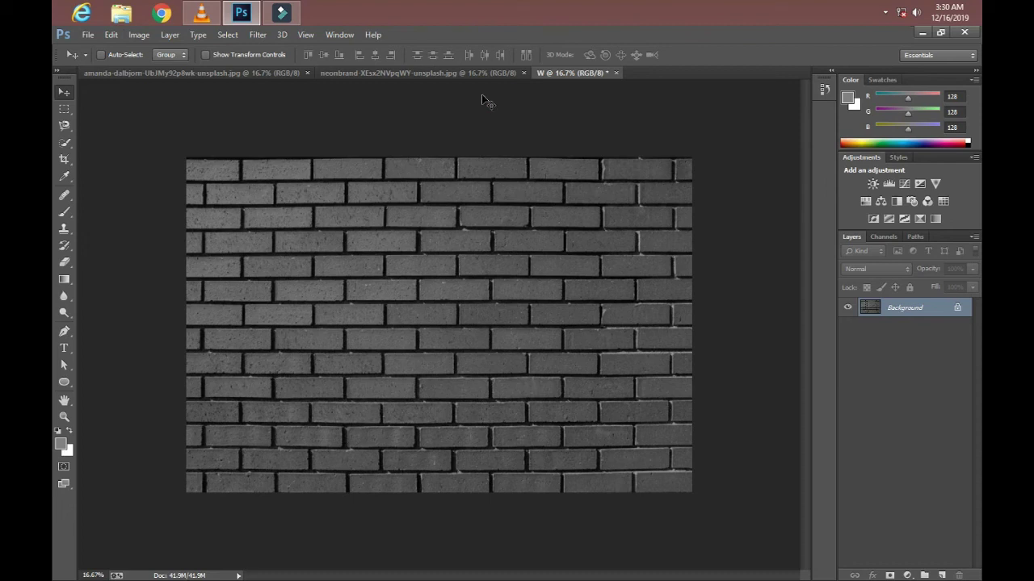
key(ctrl+l)
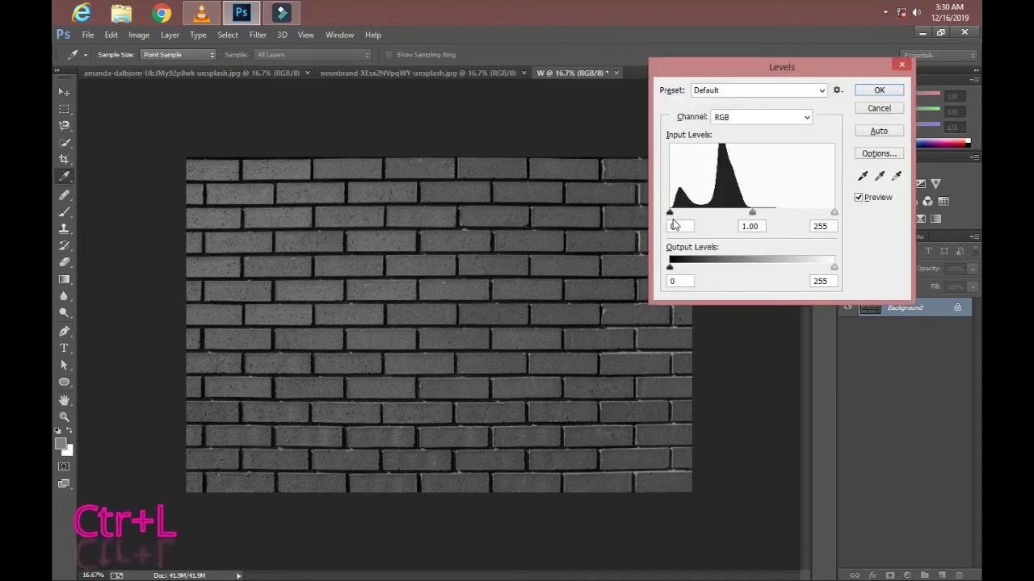
drag(669, 215, 675, 215)
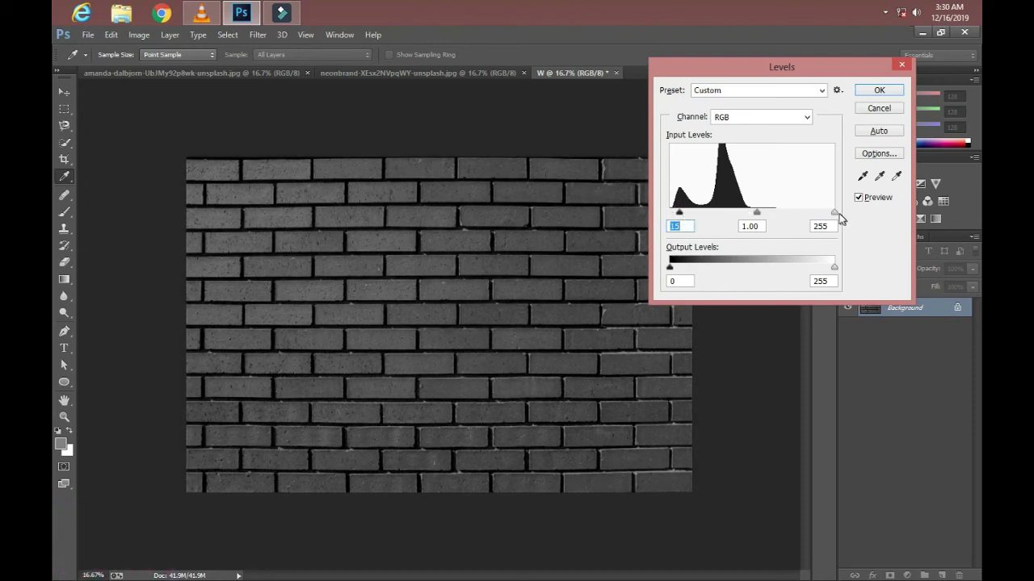
drag(833, 214, 780, 220)
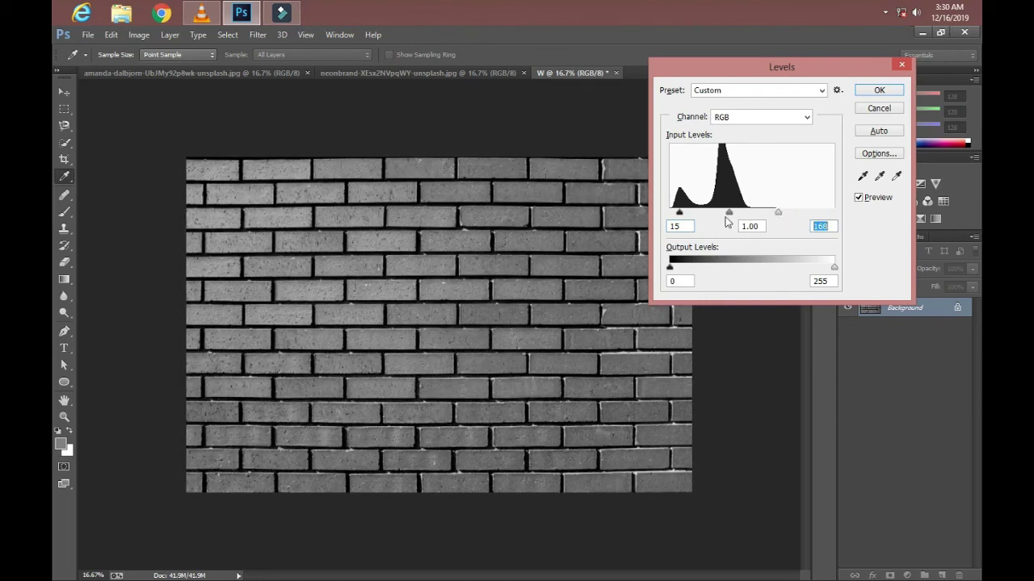
drag(680, 215, 692, 213)
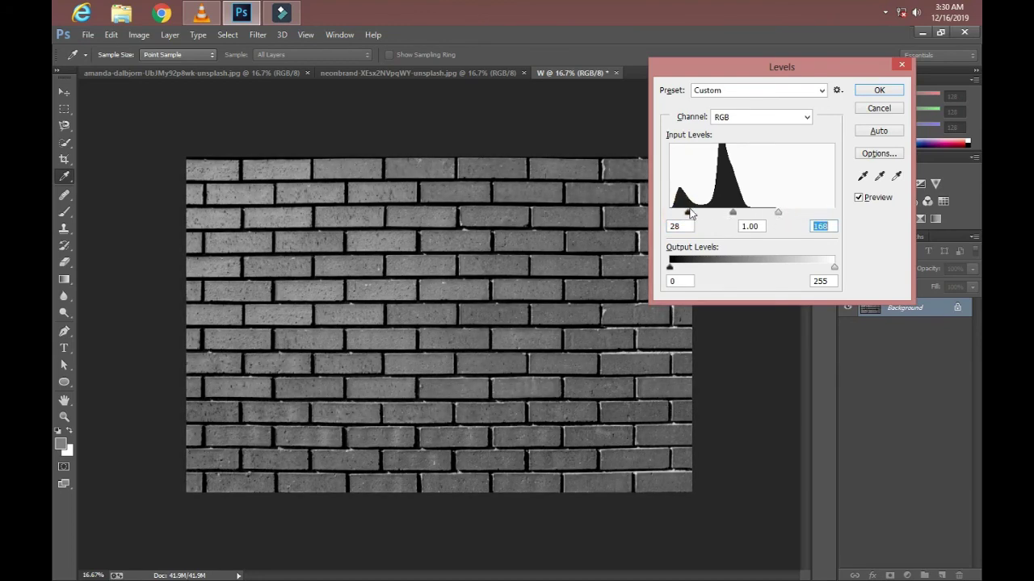
click(879, 90)
Save the document as W.psd on the Desktop
click(87, 34)
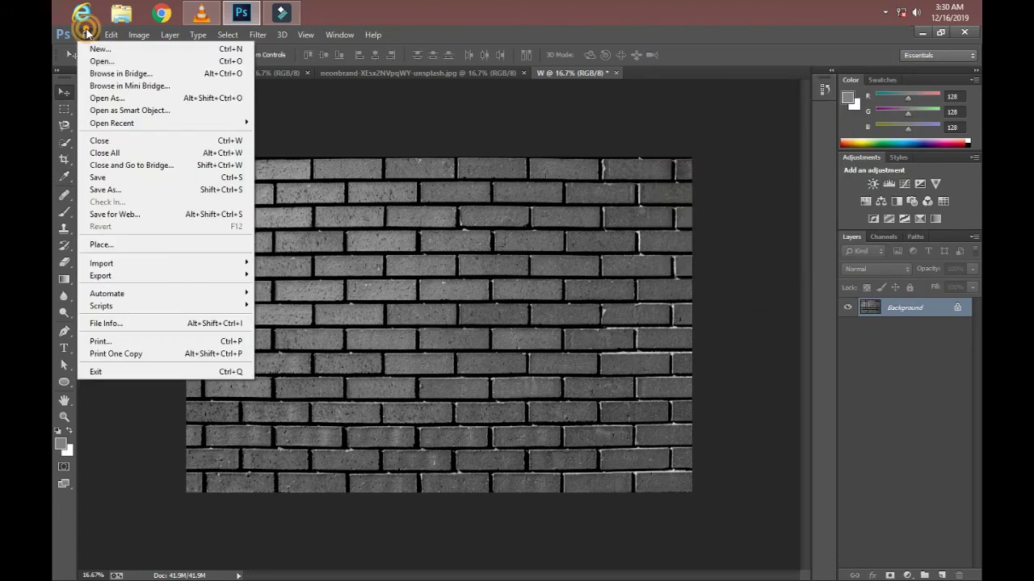
click(105, 189)
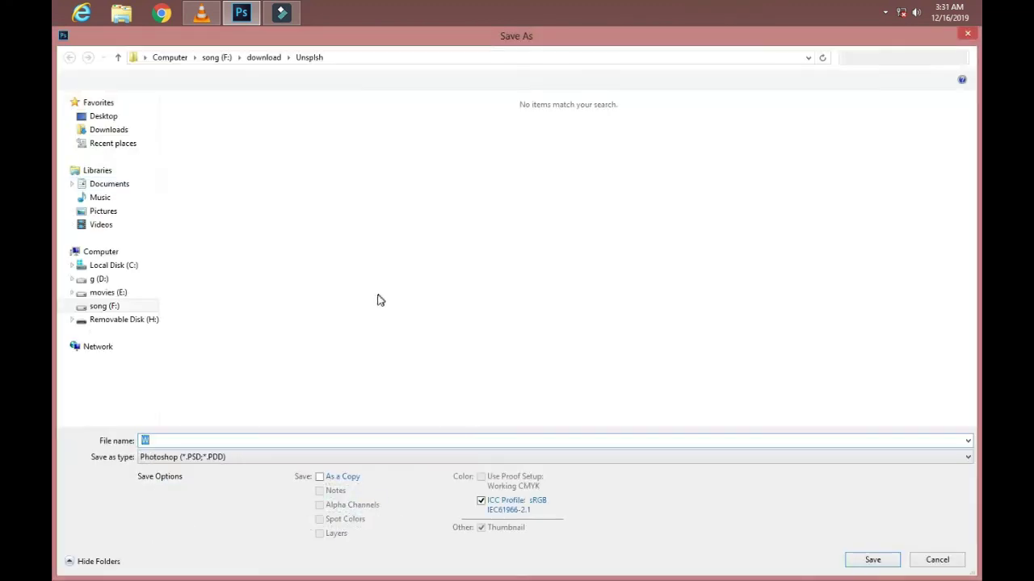
text(W)
click(104, 116)
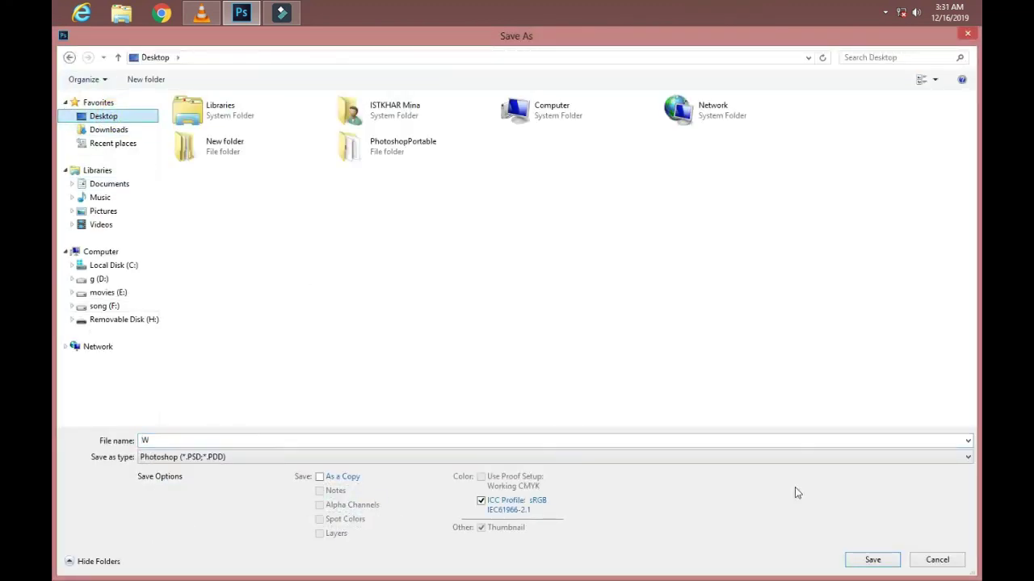
click(871, 559)
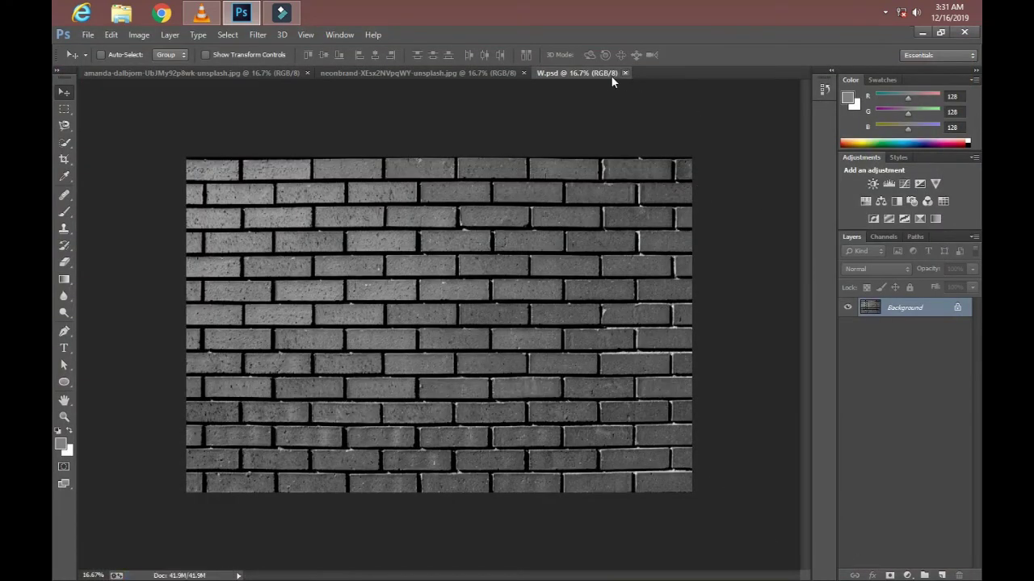
Close W.psd and copy the selected eye area onto its own layer
click(624, 72)
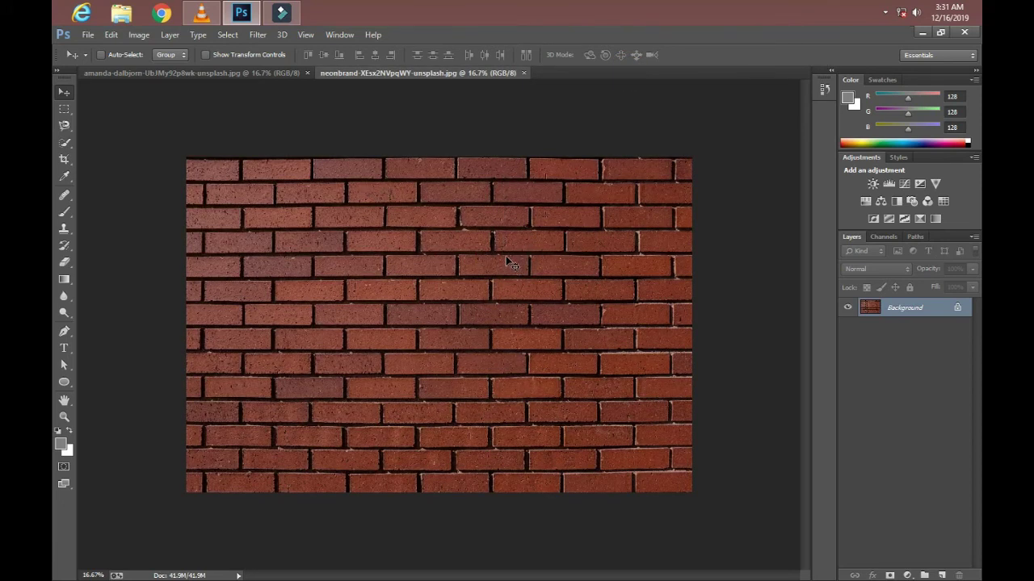
click(153, 72)
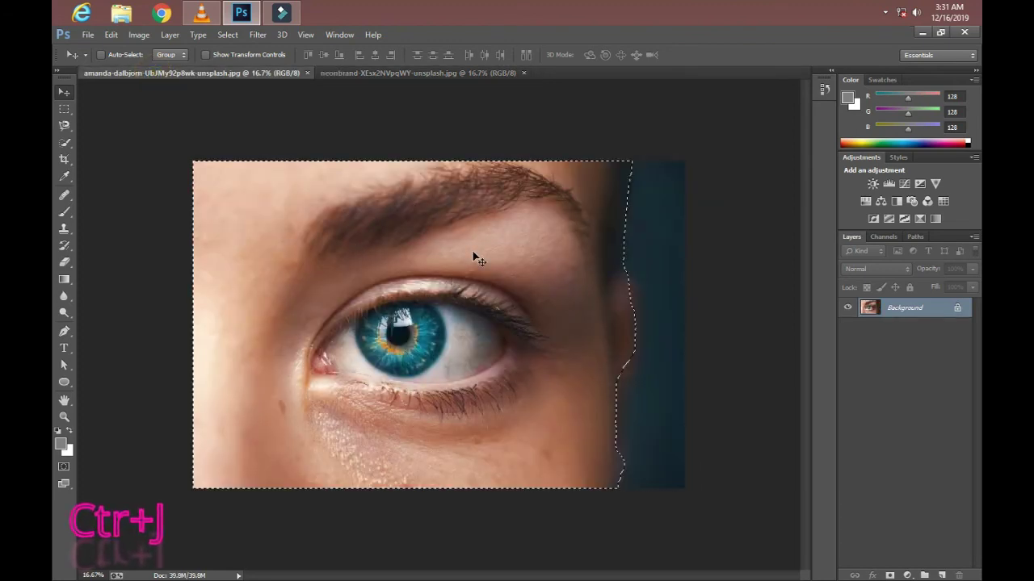
key(ctrl+j)
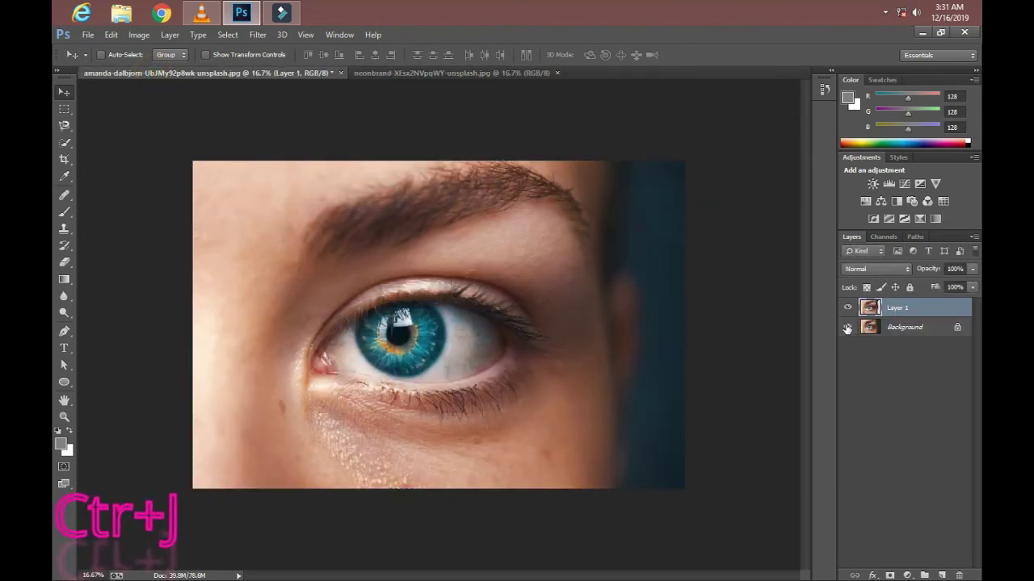
click(847, 327)
click(847, 328)
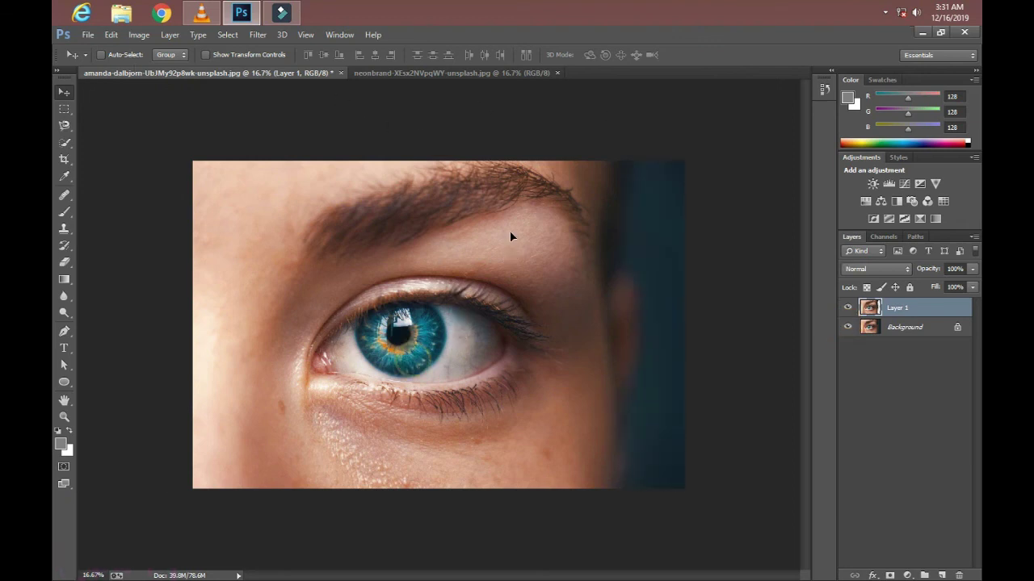
Drag the eye layer into the brick wall image and stretch it to the canvas height
mouse_move(510, 230)
mouse_down()
mouse_move(488, 78)
mouse_move(444, 324)
mouse_move(408, 378)
mouse_move(409, 353)
mouse_up()
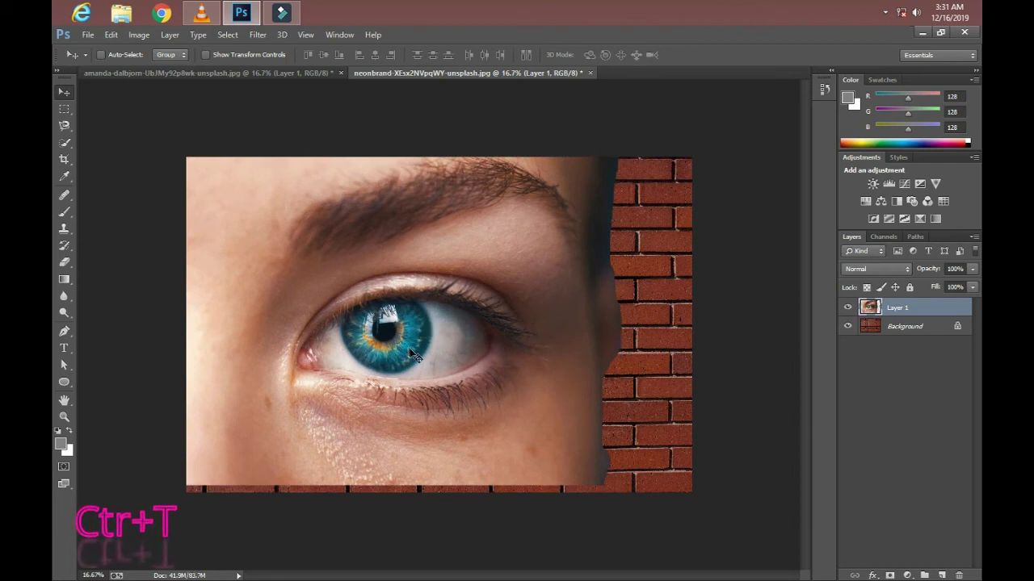
key(ctrl+t)
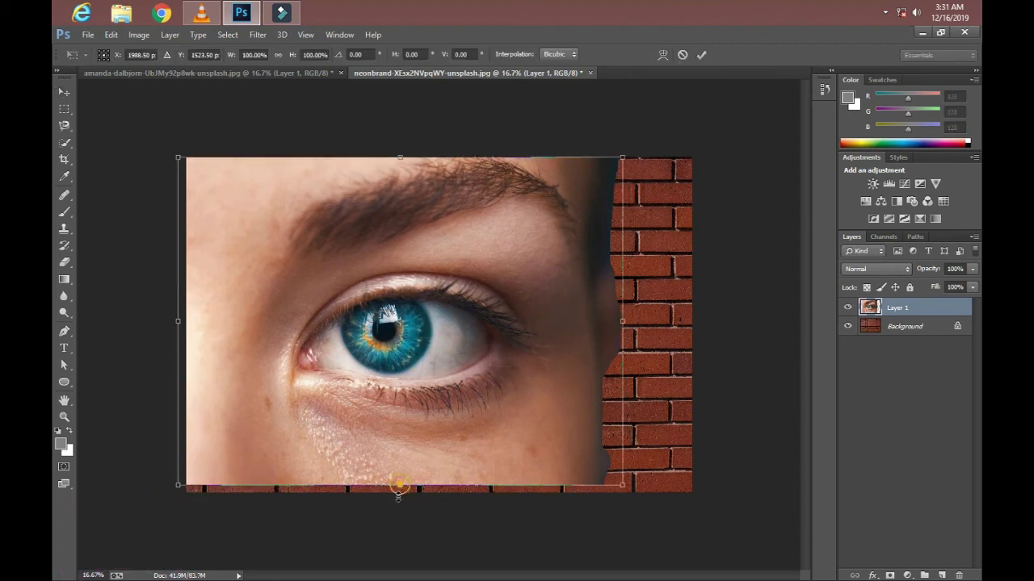
drag(400, 484, 400, 503)
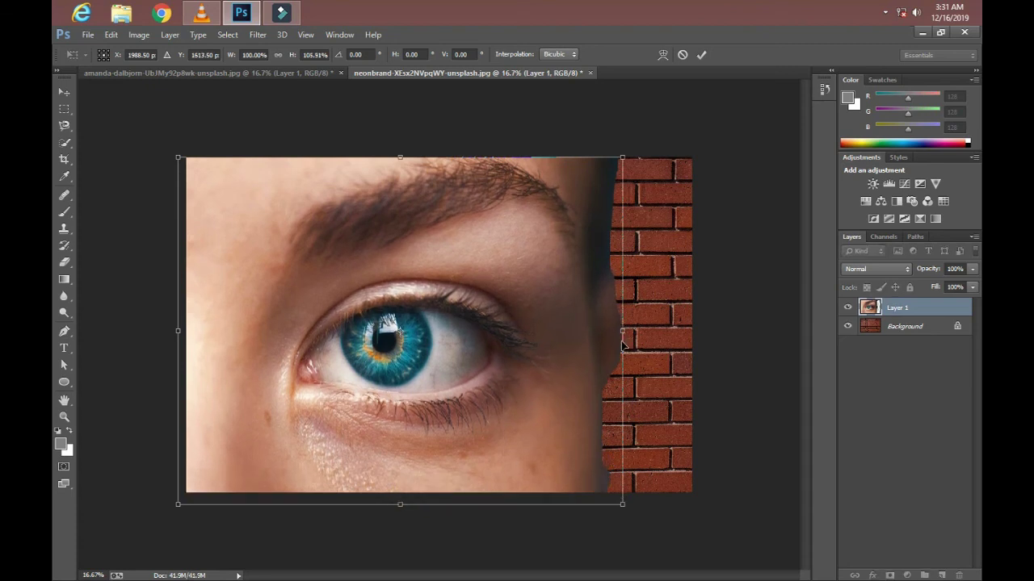
drag(623, 330, 626, 330)
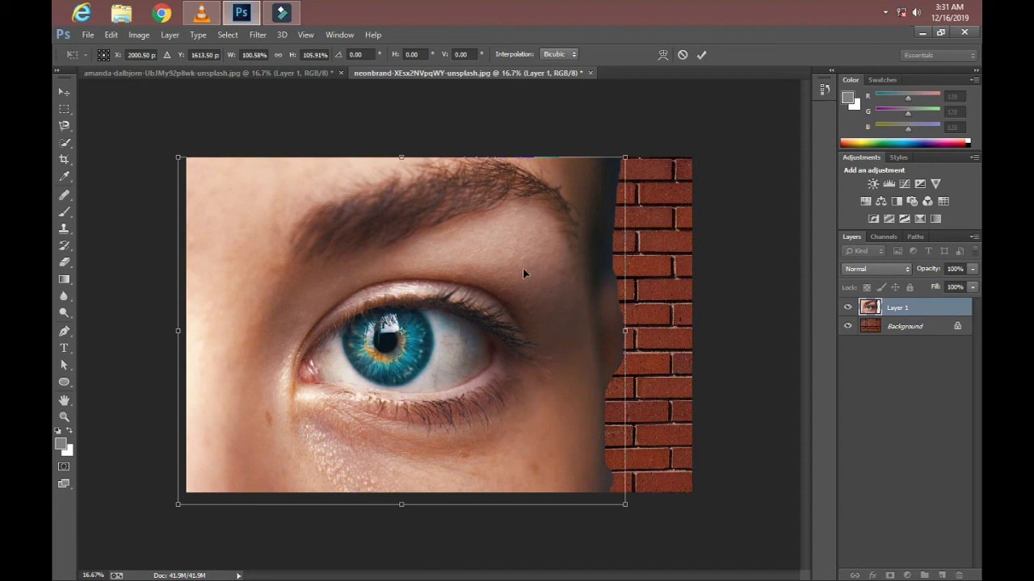
click(701, 55)
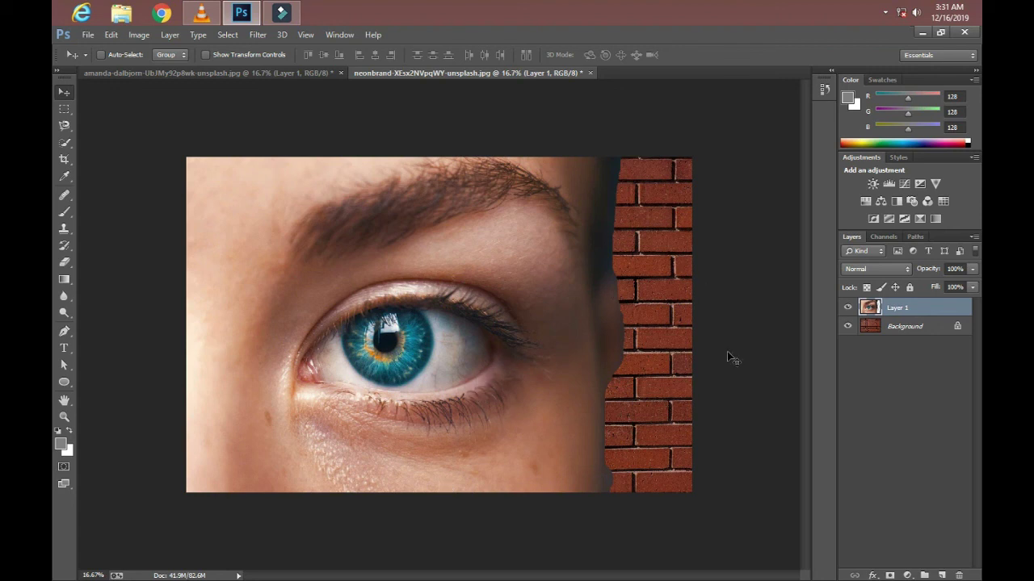
Make Layer 1 a smart object and give it a 10 px black stroke style
click(974, 241)
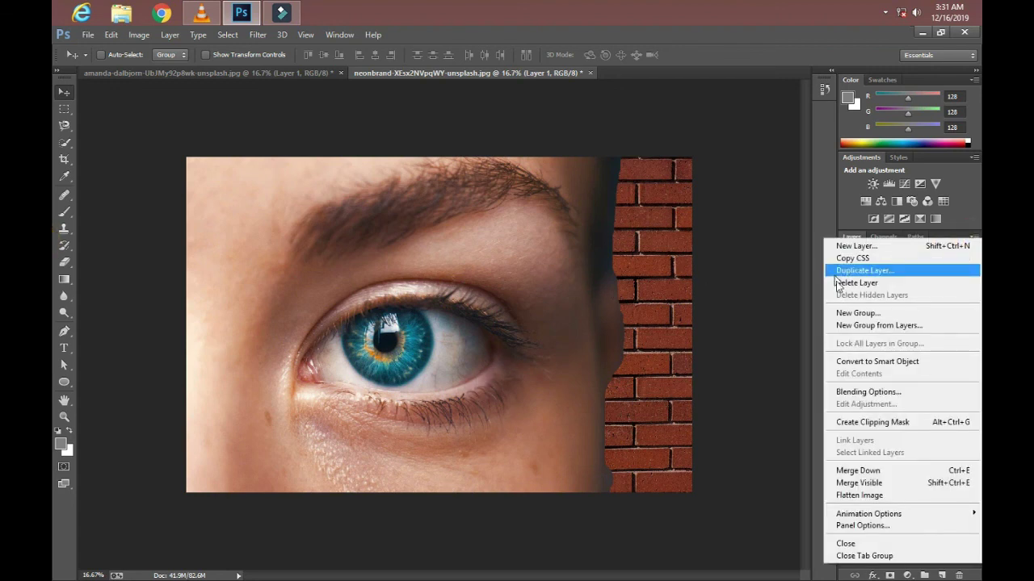
click(848, 365)
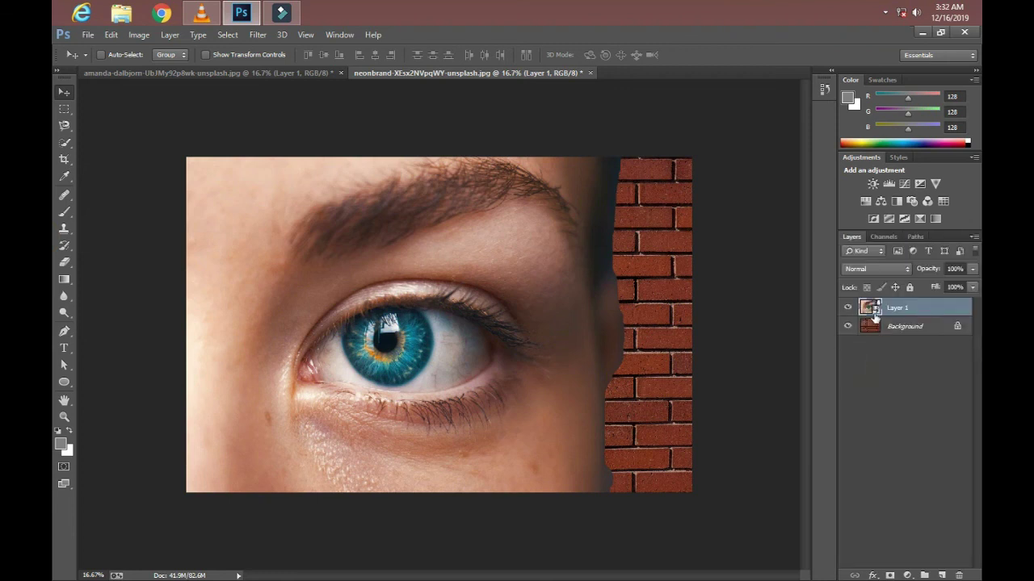
double_click(930, 308)
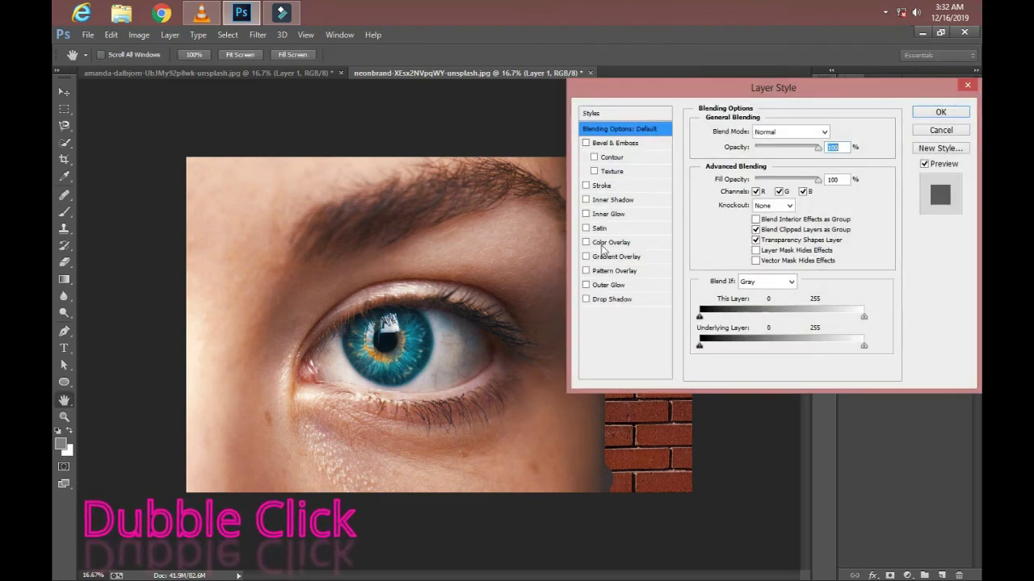
click(601, 188)
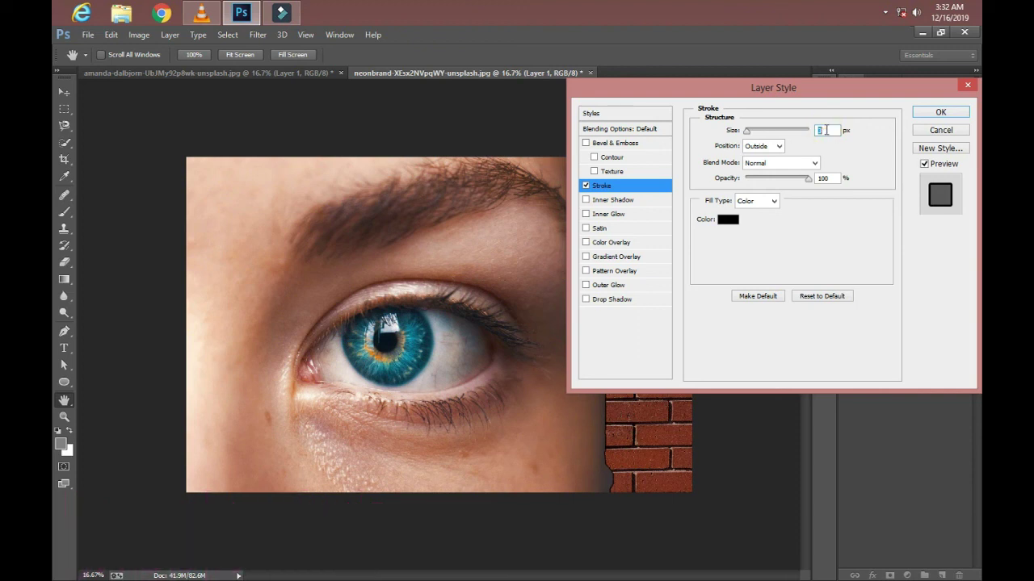
text(10)
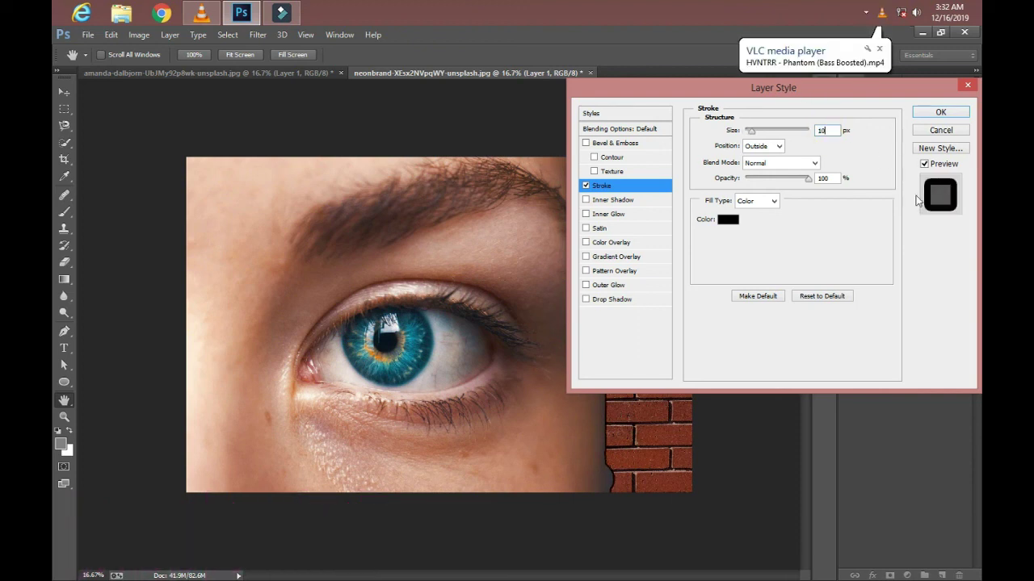
click(940, 113)
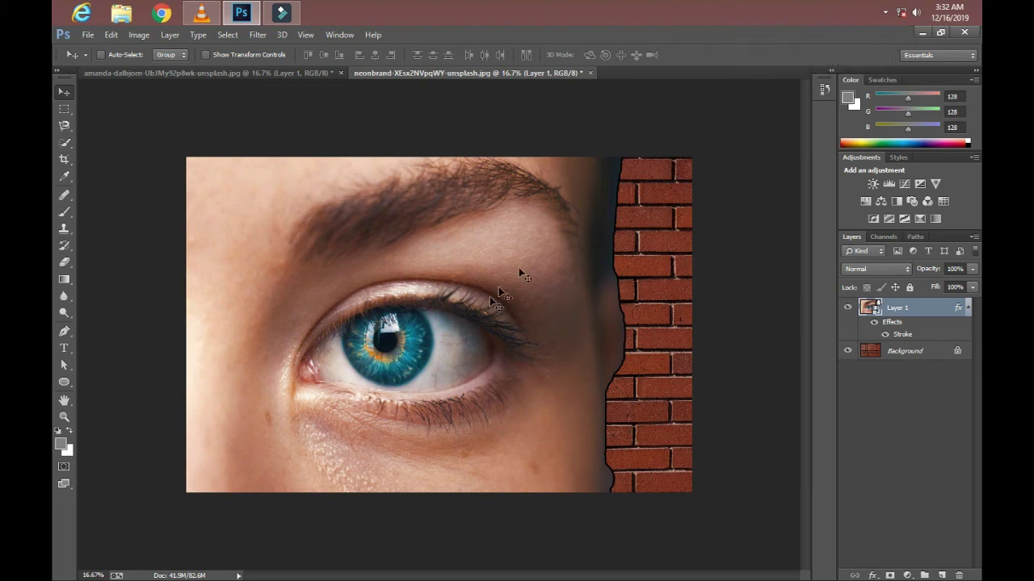
click(258, 35)
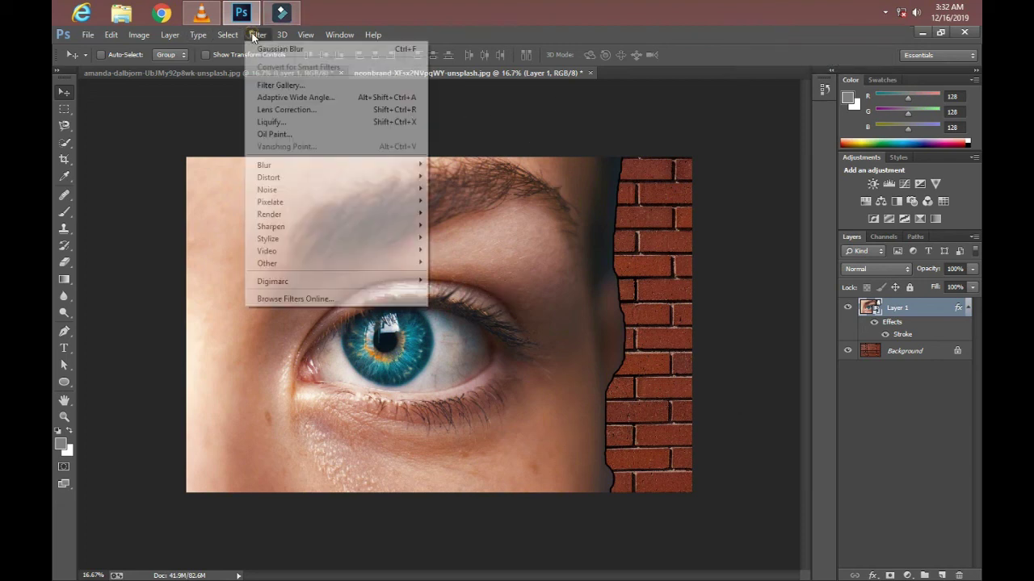
click(278, 81)
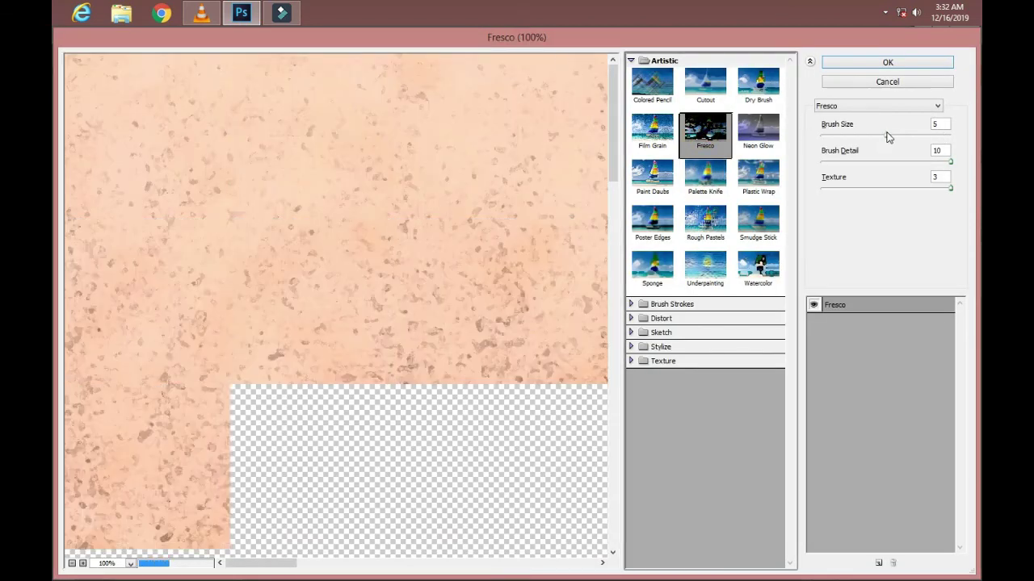
Apply the Fresco filter to Layer 1 with brush size 10 and brush detail 6
drag(886, 135, 946, 135)
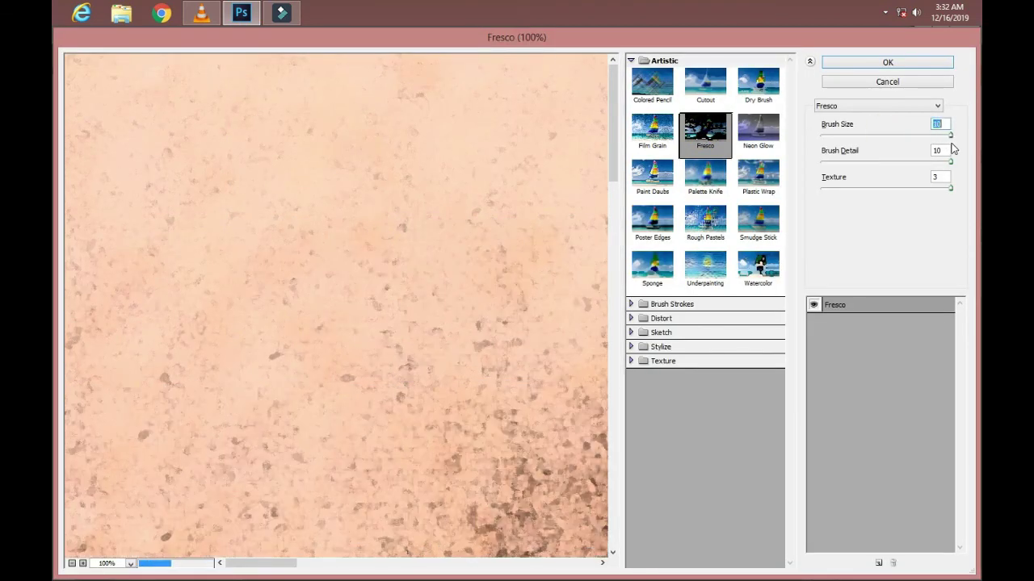
key(Down)
key(Down)
key(Down)
key(alt)
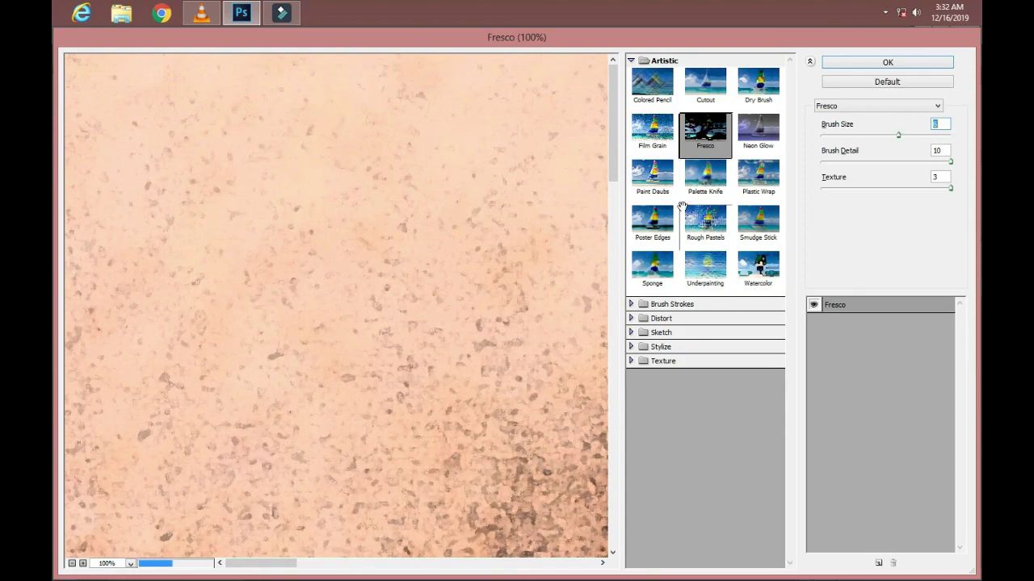
key(ctrl+minus)
key(ctrl+minus)
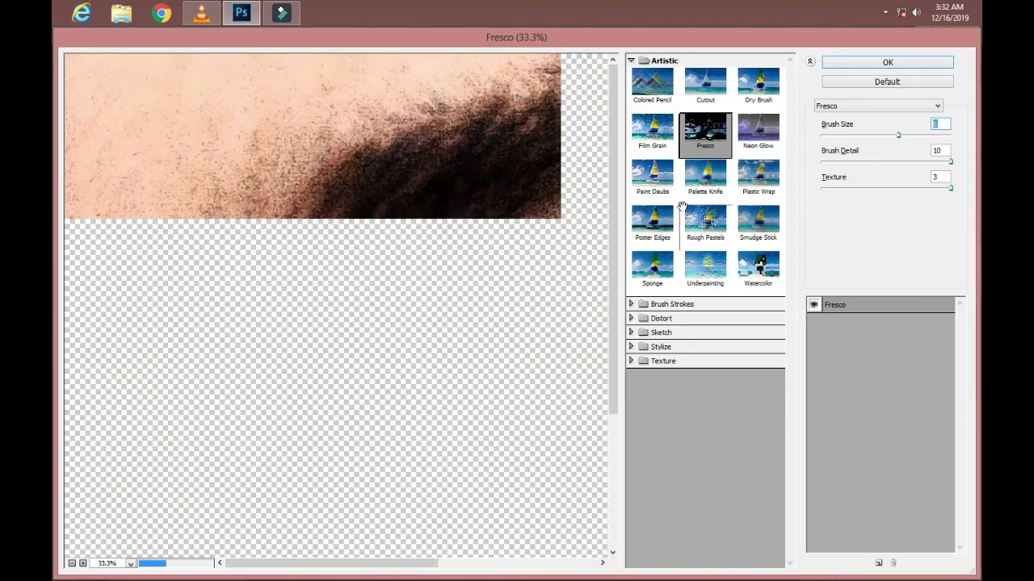
key(ctrl+minus)
key(ctrl+minus)
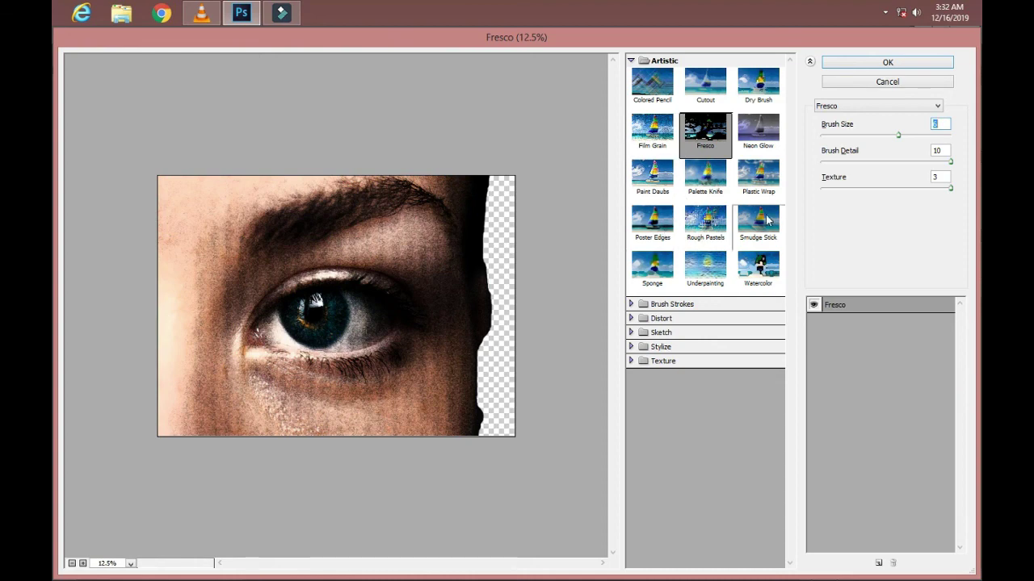
mouse_move(901, 134)
mouse_down()
mouse_move(956, 139)
mouse_move(917, 170)
mouse_up()
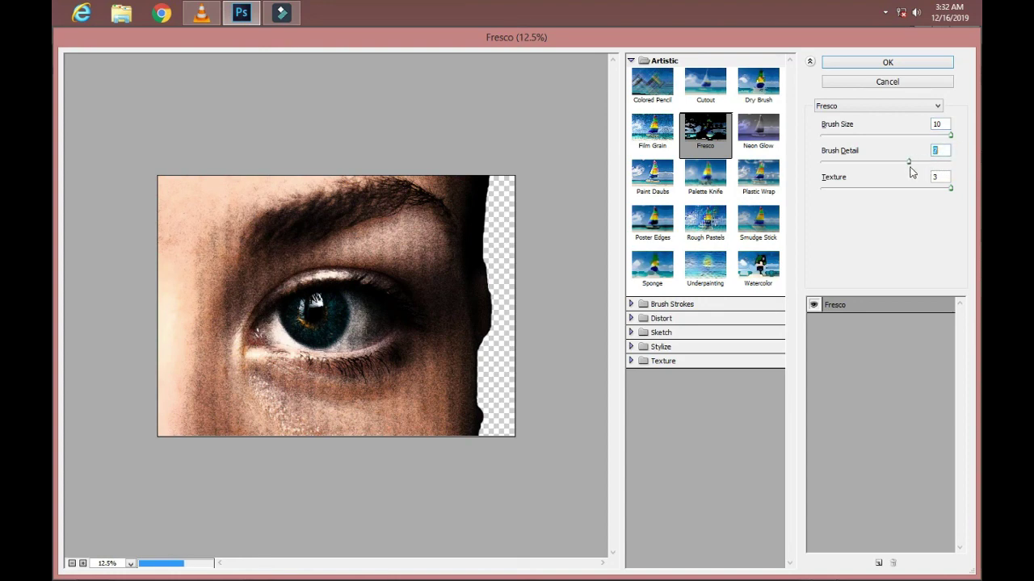
key(Up)
key(Up)
key(Up)
drag(948, 161, 906, 168)
click(950, 188)
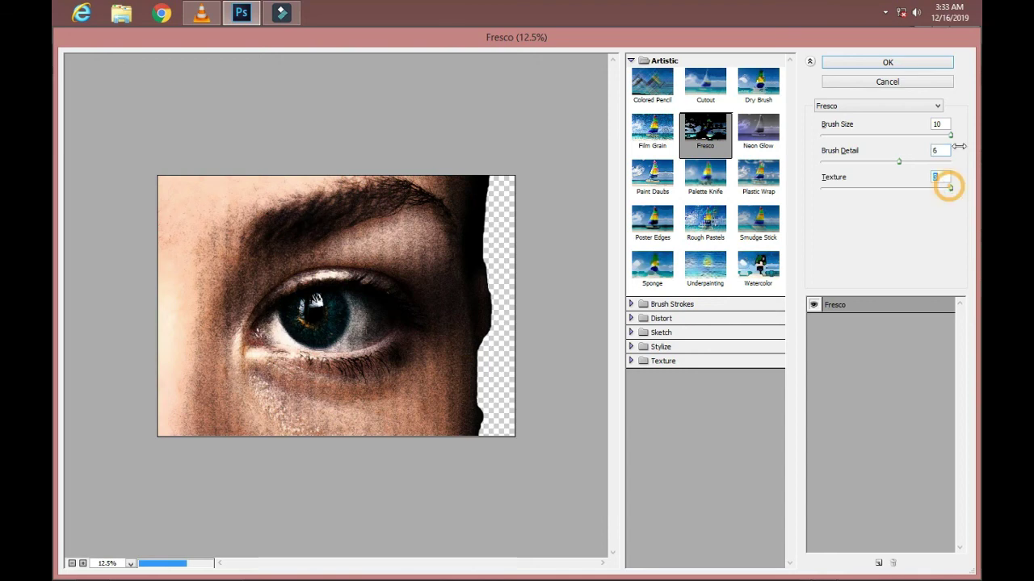
click(913, 68)
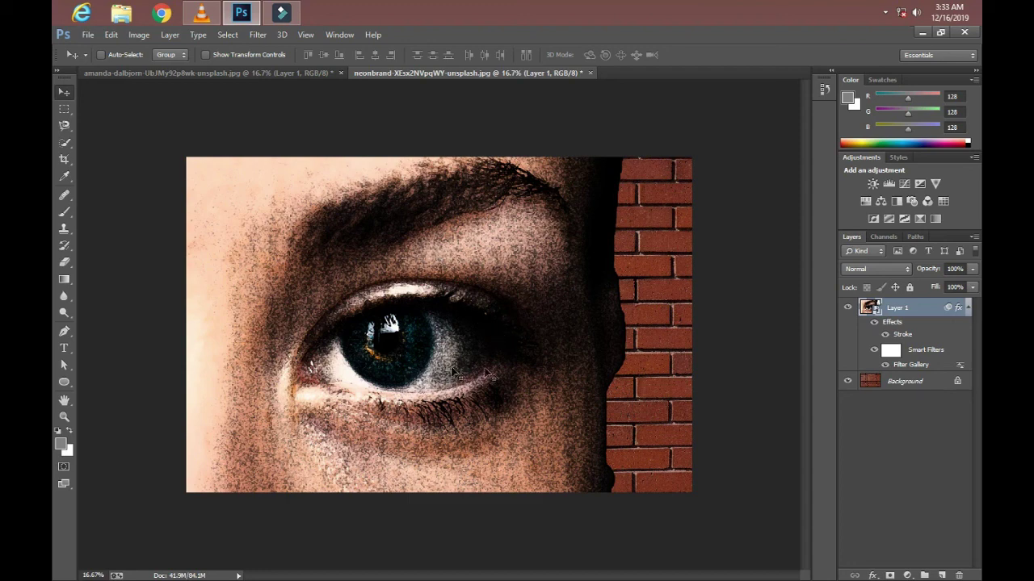
Add a layer mask to Layer 1 and convert it into a smart object
click(940, 33)
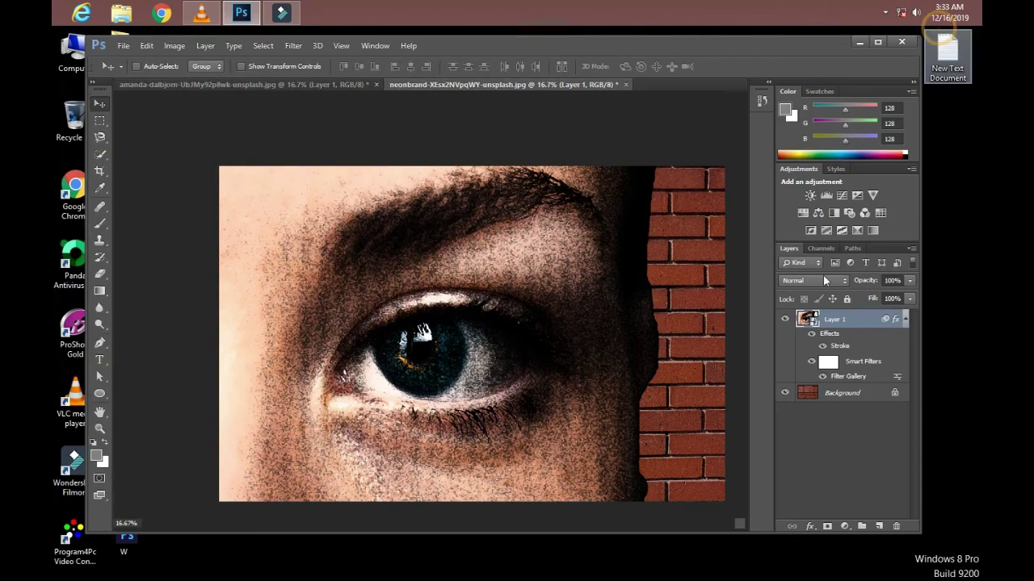
click(827, 527)
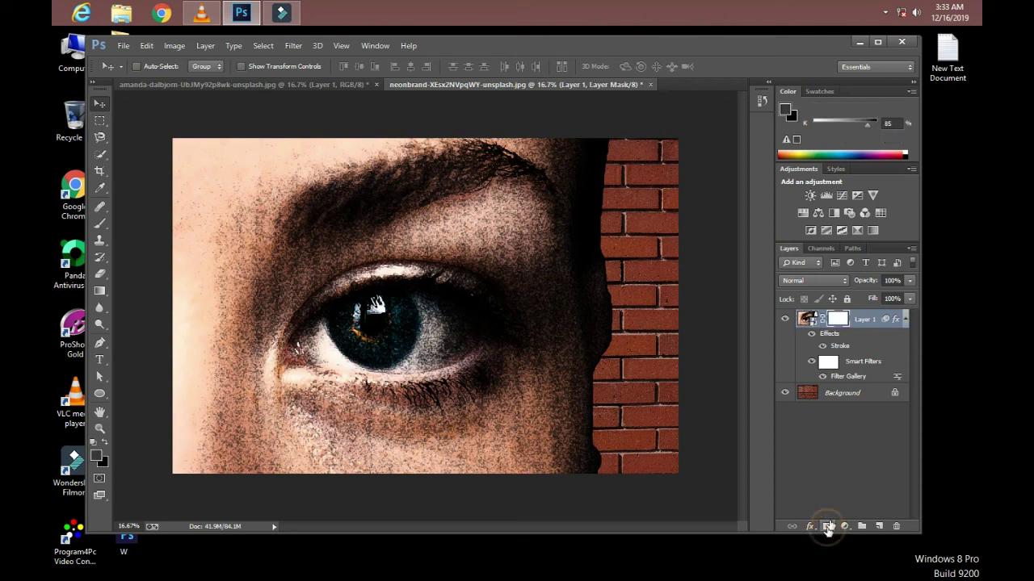
click(878, 41)
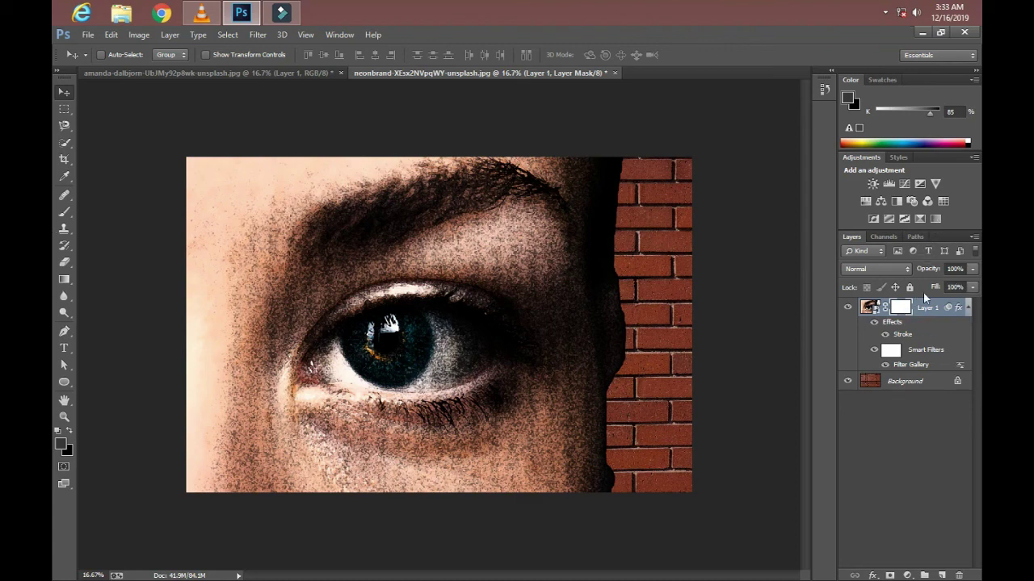
click(974, 237)
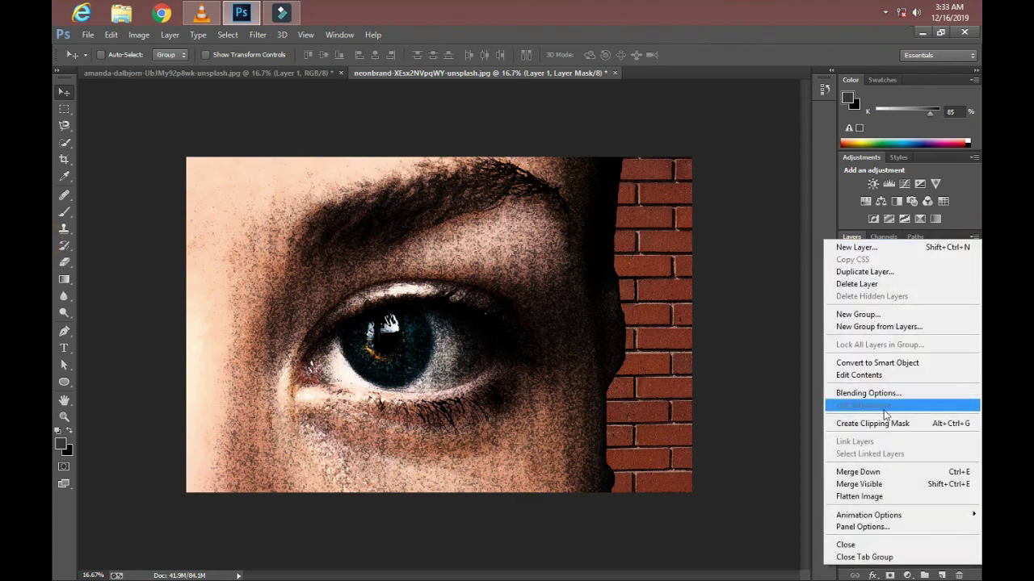
click(877, 362)
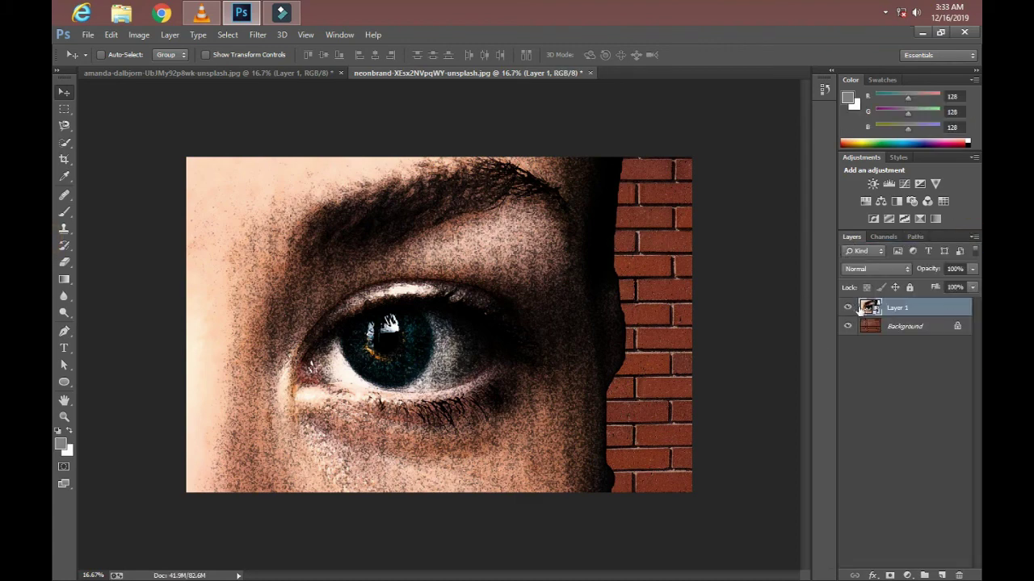
click(894, 267)
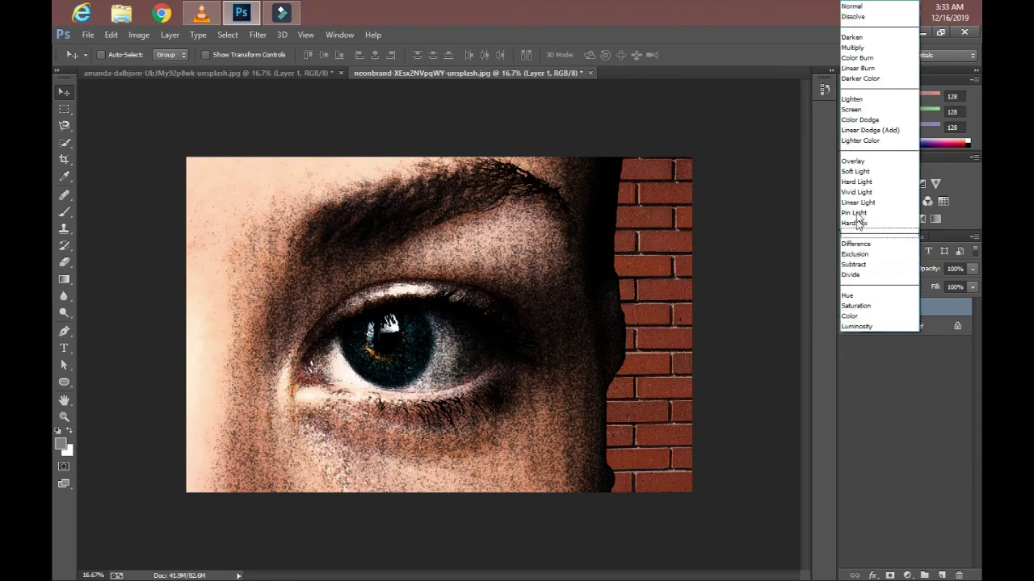
Set Layer 1 to Overlay blending at 70% opacity
click(861, 164)
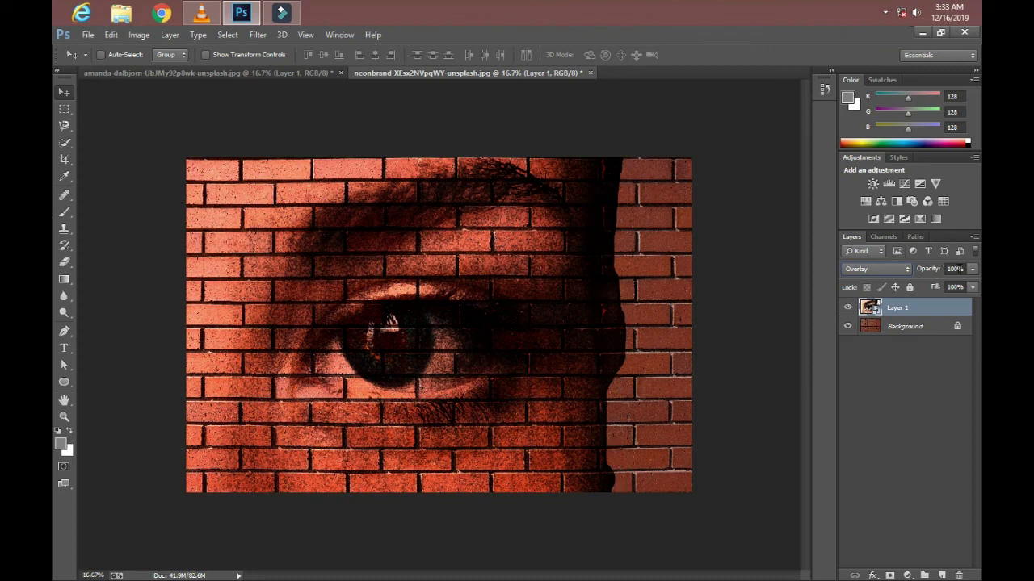
click(973, 271)
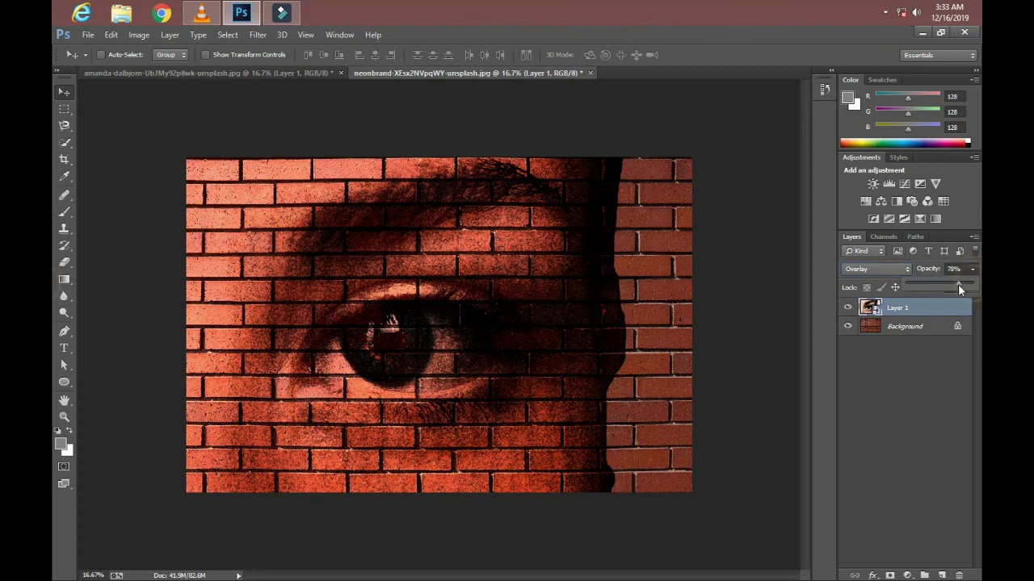
drag(973, 288, 948, 290)
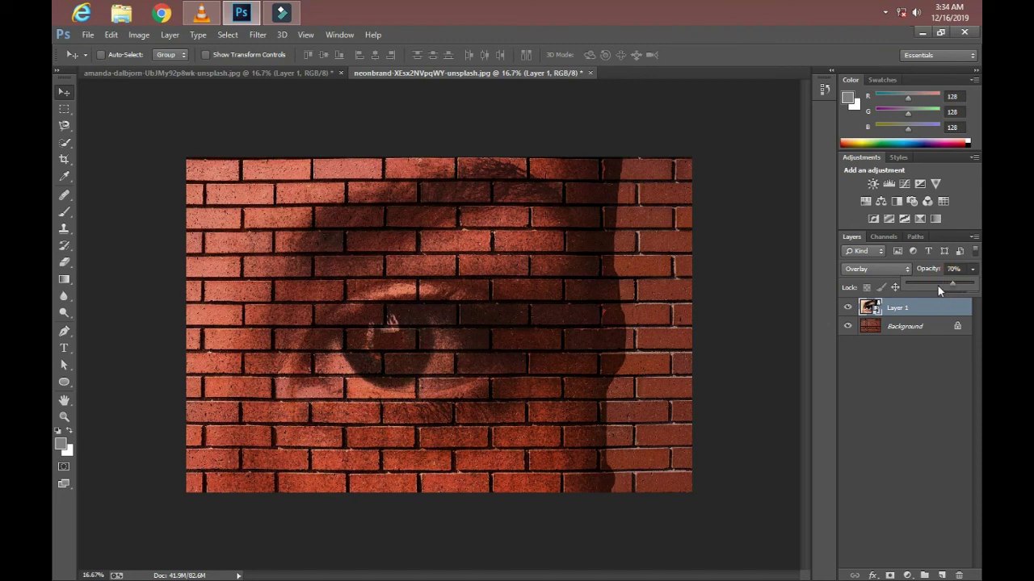
click(943, 359)
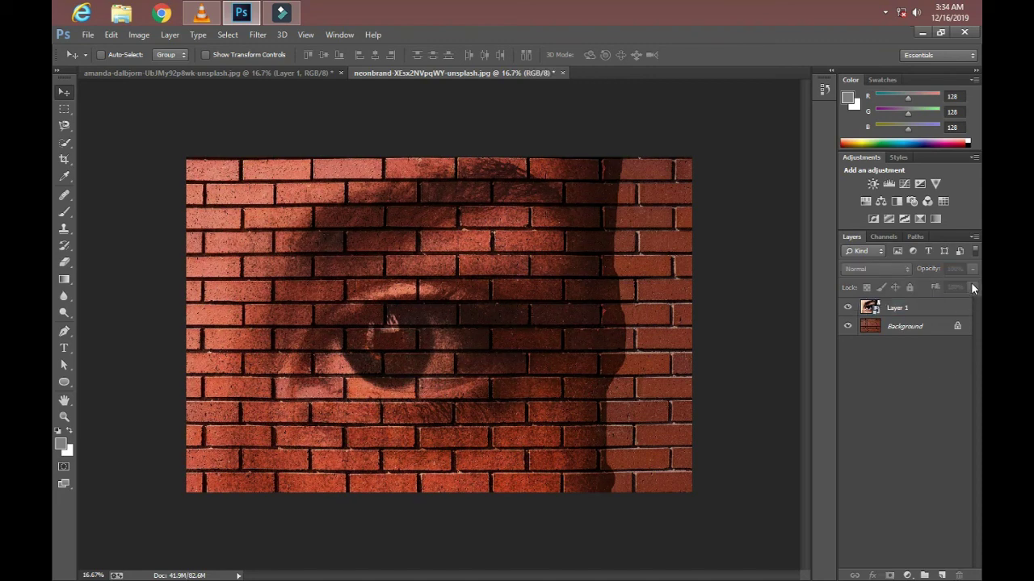
double_click(921, 307)
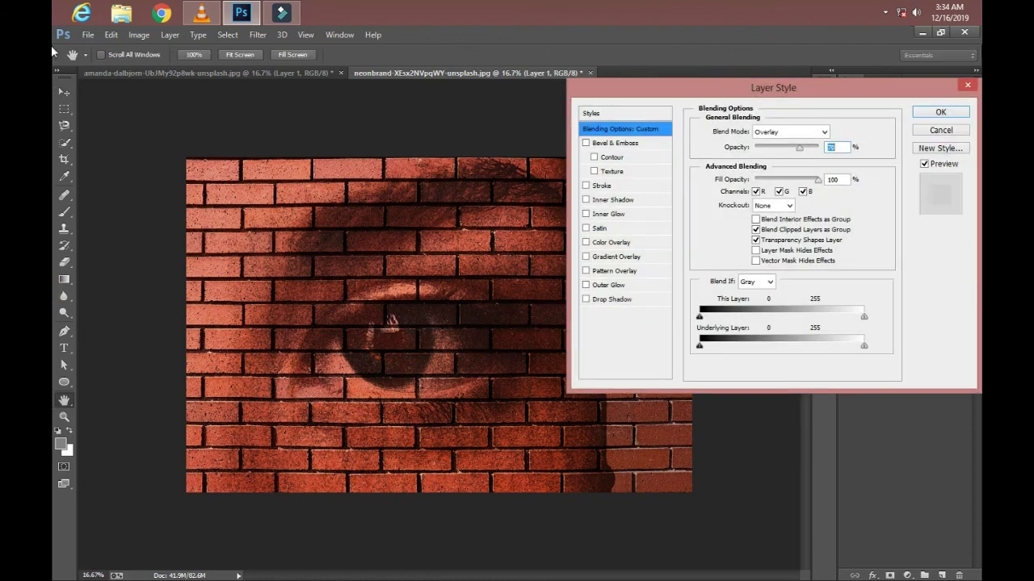
click(941, 130)
Lower Layer 1's fill to 80%
click(974, 288)
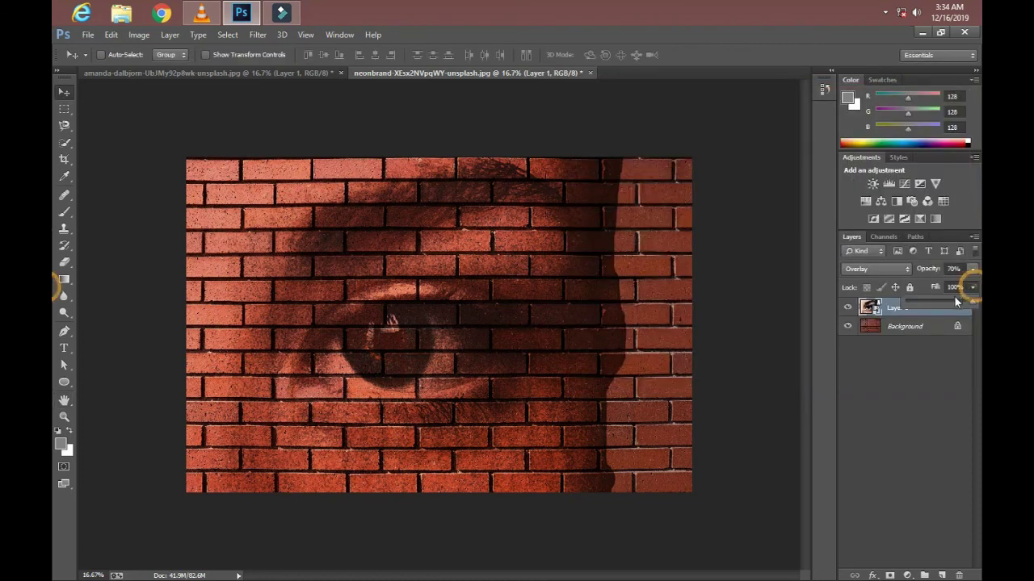
drag(970, 299, 950, 305)
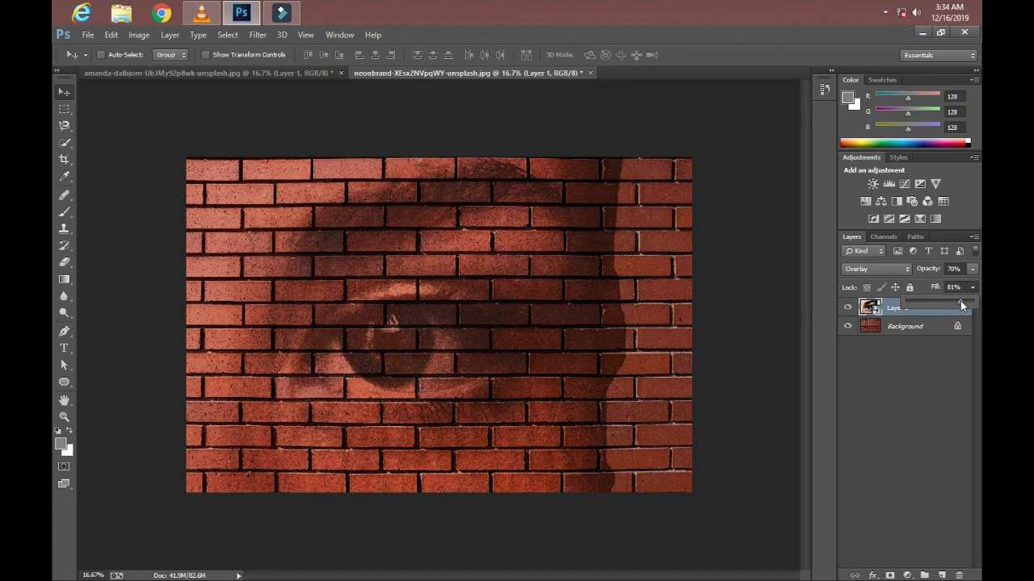
click(896, 395)
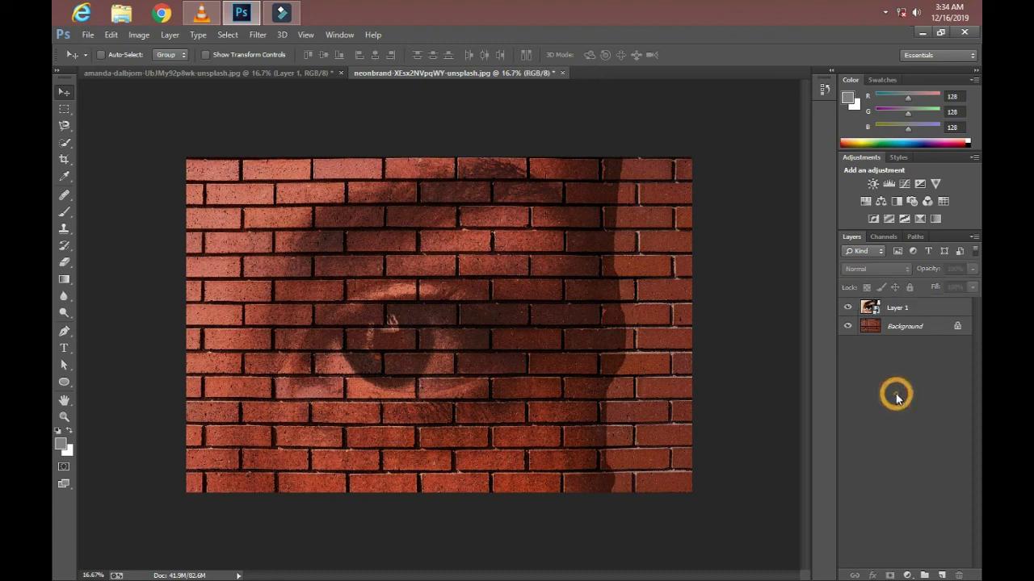
click(973, 288)
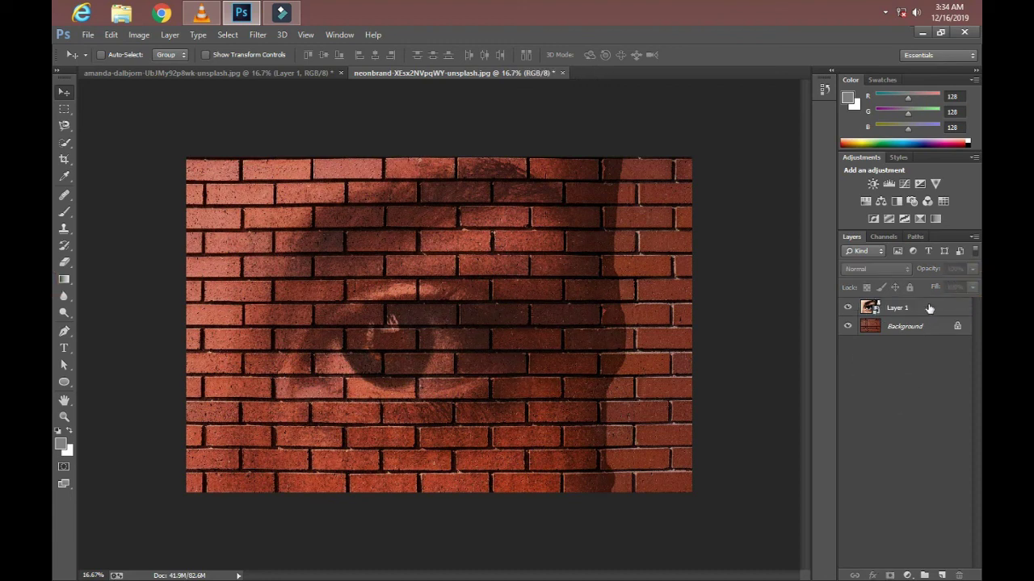
click(927, 307)
click(972, 289)
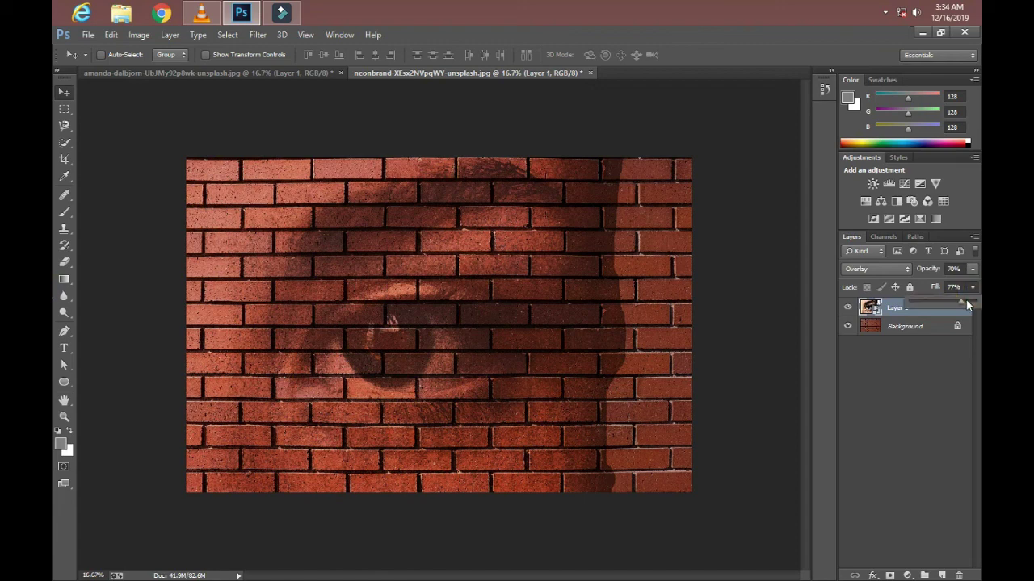
drag(961, 305, 964, 304)
click(931, 368)
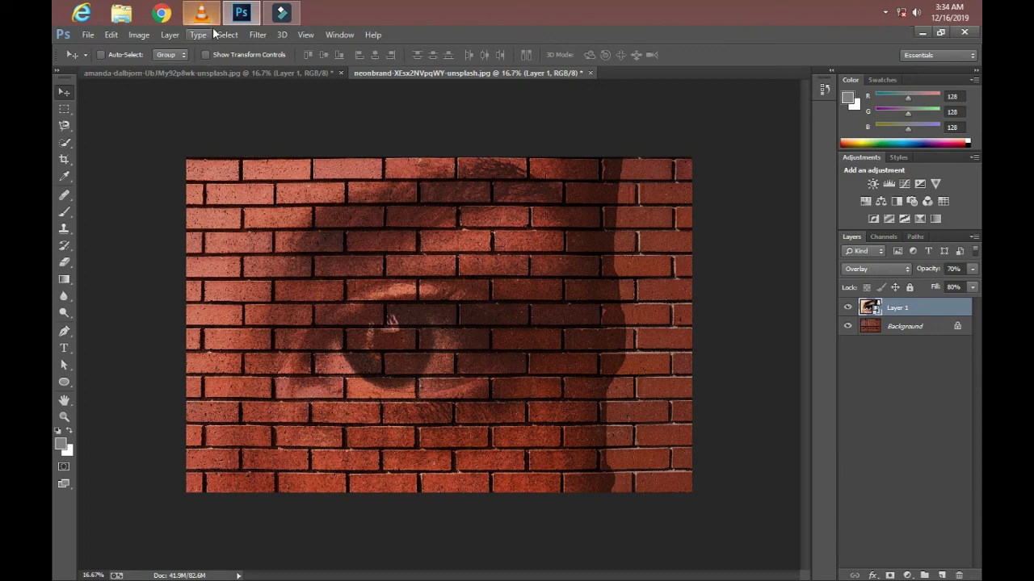
Apply a Displace filter using W.psd to Layer 1 and set it to Soft Light
click(139, 34)
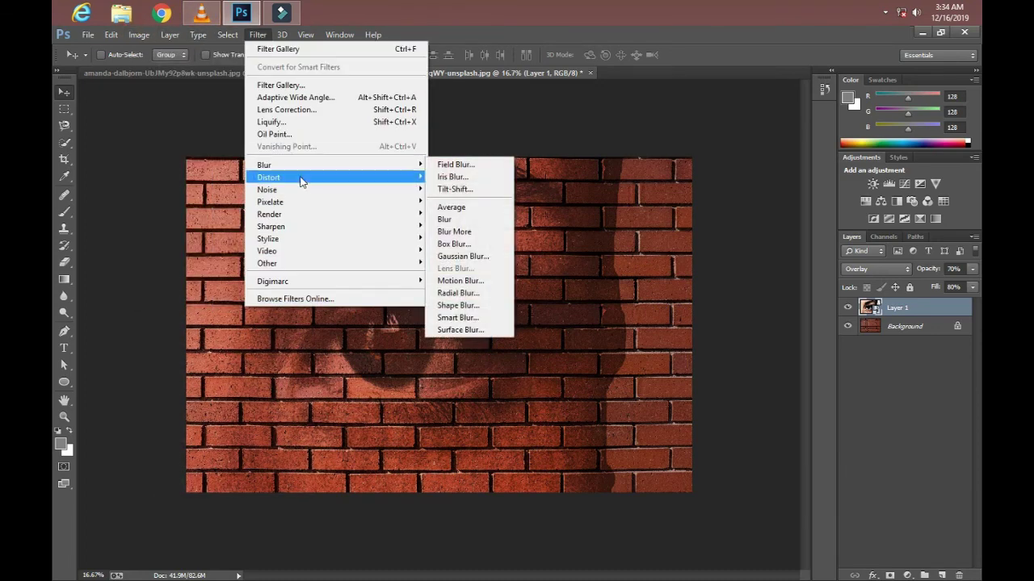
mouse_move(269, 177)
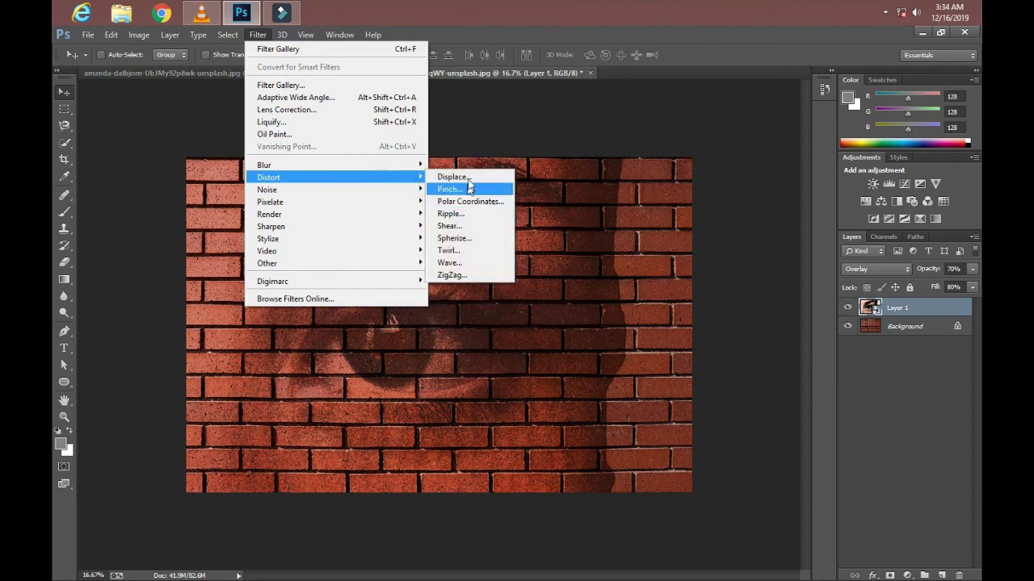
click(479, 177)
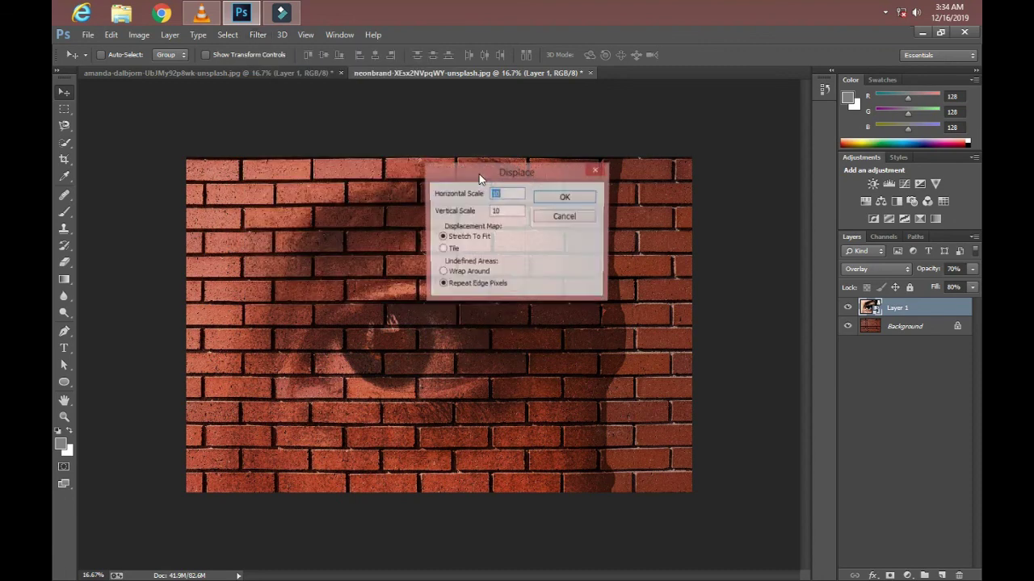
click(566, 199)
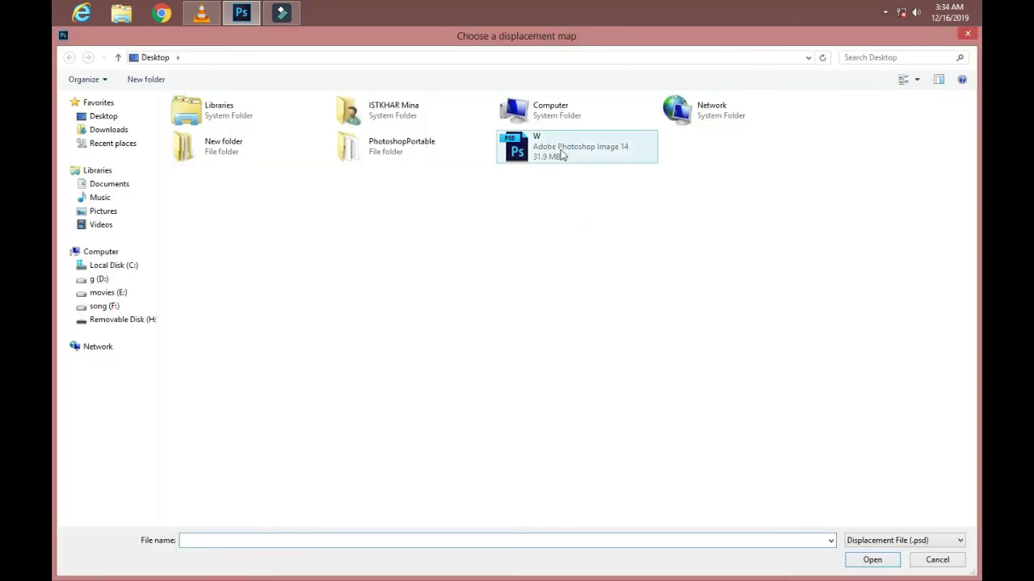
click(563, 155)
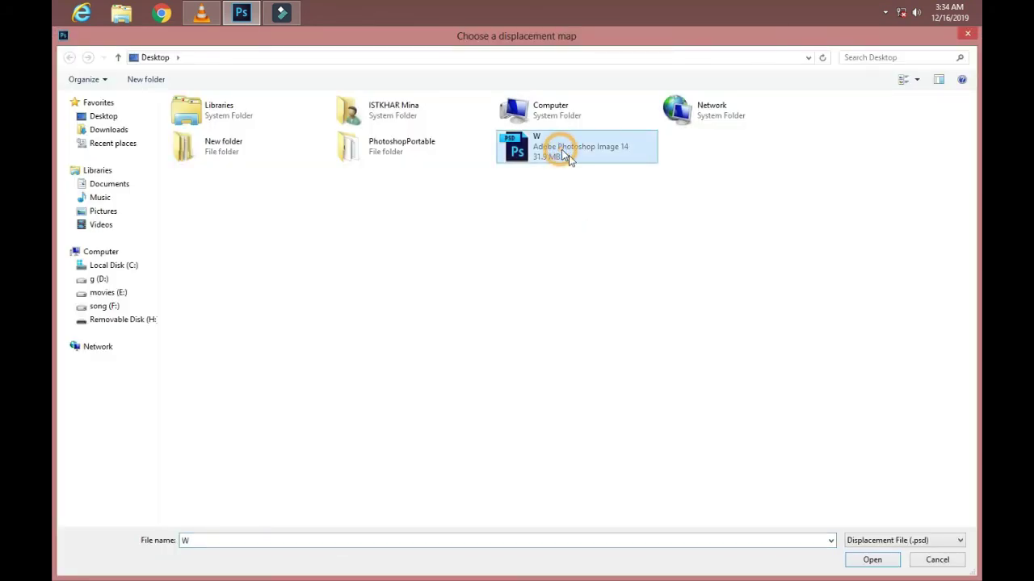
click(867, 558)
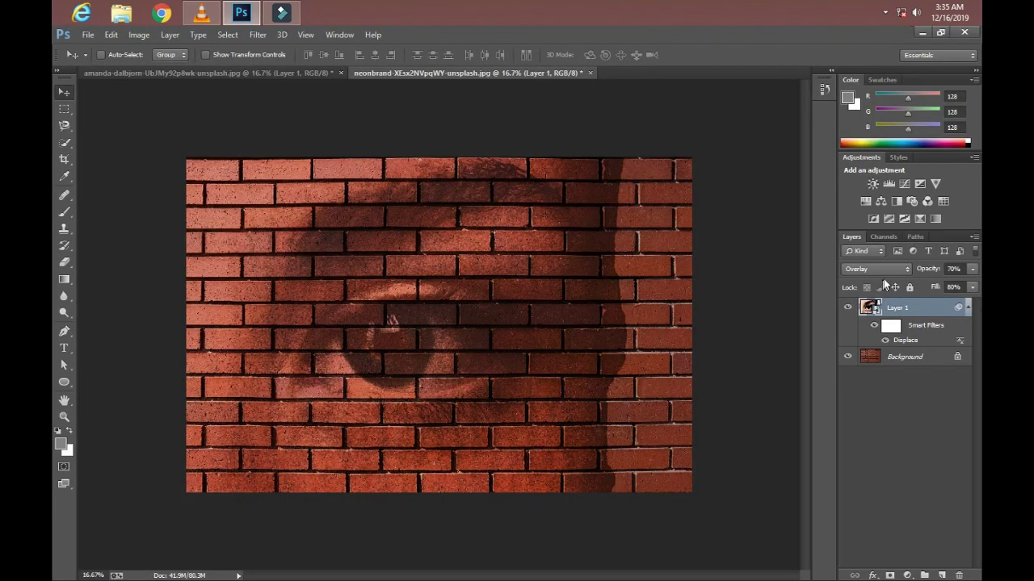
click(890, 269)
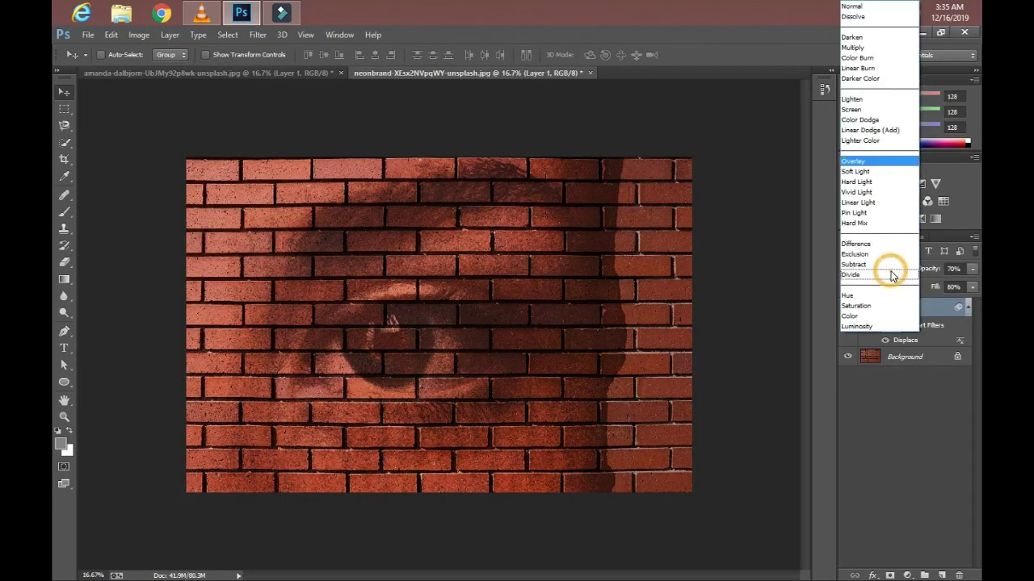
click(865, 172)
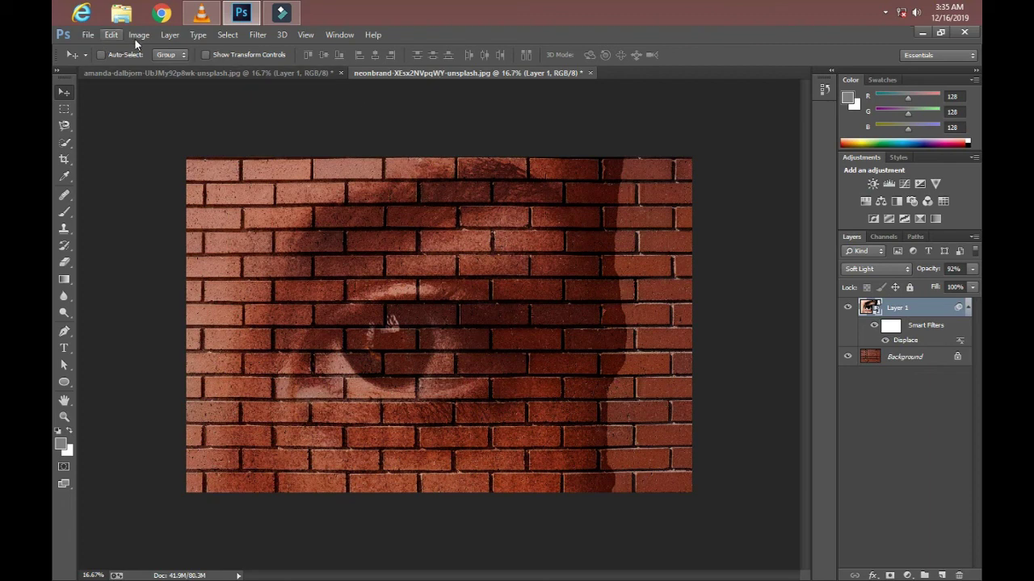
Drag the Perspective transform corners outward to widen the eye layer across the wall
click(111, 35)
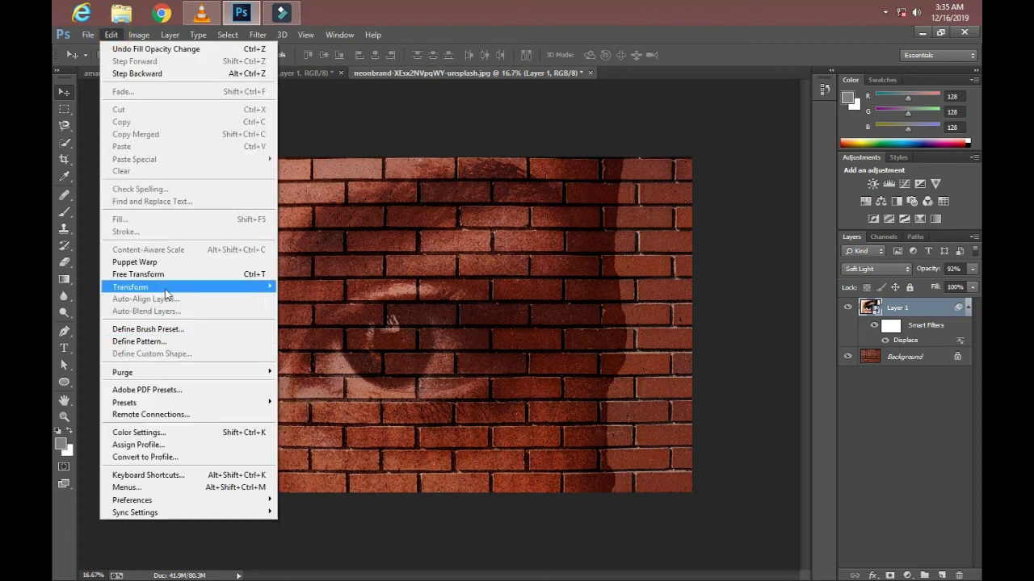
mouse_move(130, 287)
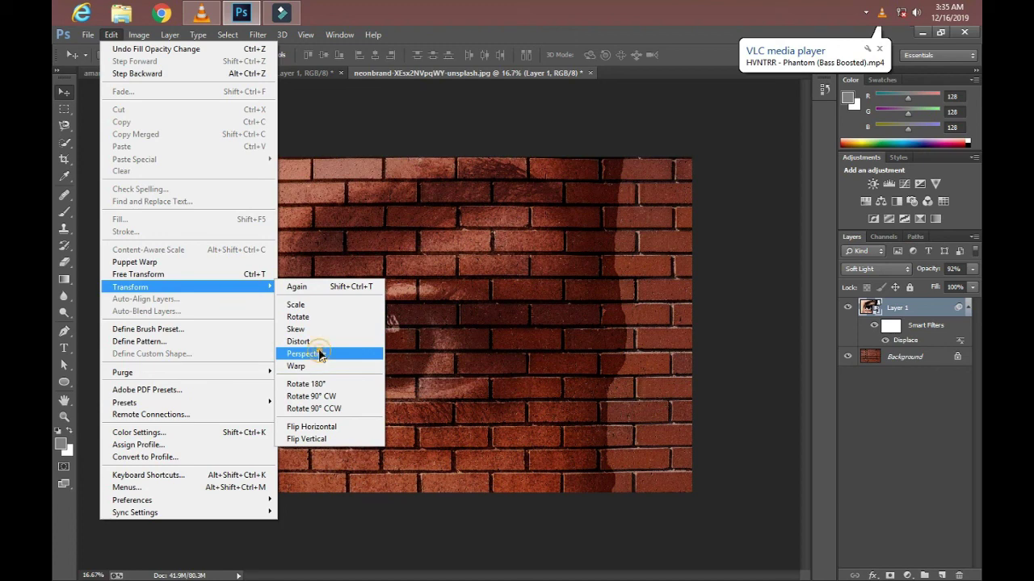
click(323, 353)
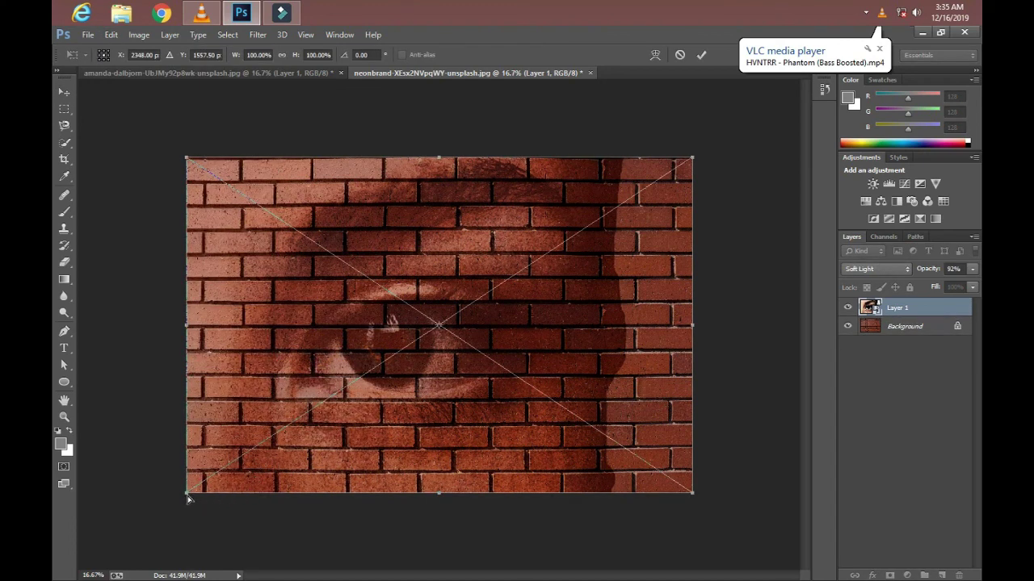
drag(188, 494, 142, 492)
mouse_move(692, 158)
mouse_down()
mouse_move(719, 143)
mouse_move(725, 121)
mouse_move(738, 123)
mouse_move(684, 129)
mouse_move(792, 131)
mouse_up()
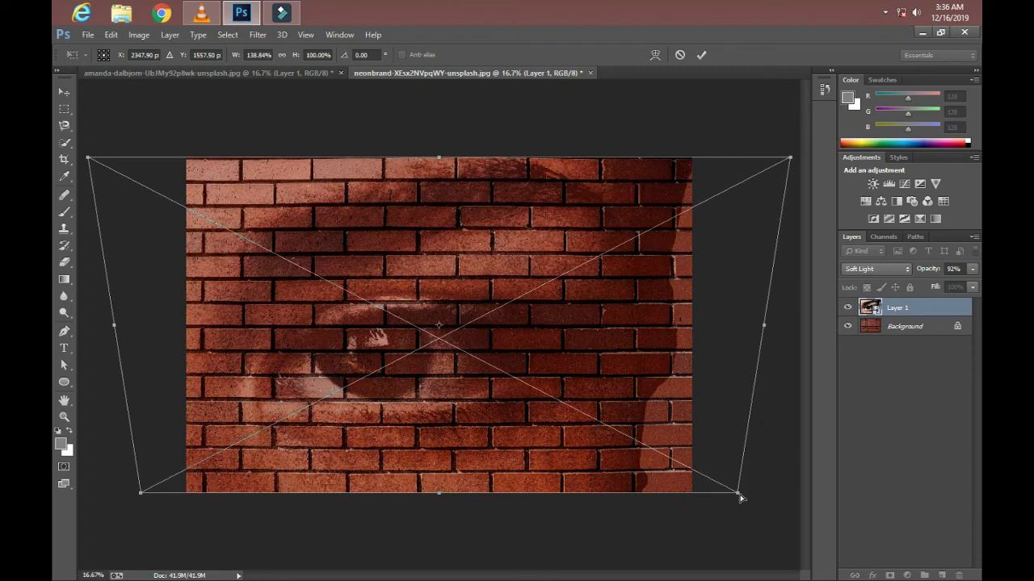
mouse_move(740, 499)
mouse_down()
mouse_move(793, 492)
mouse_move(802, 506)
mouse_up()
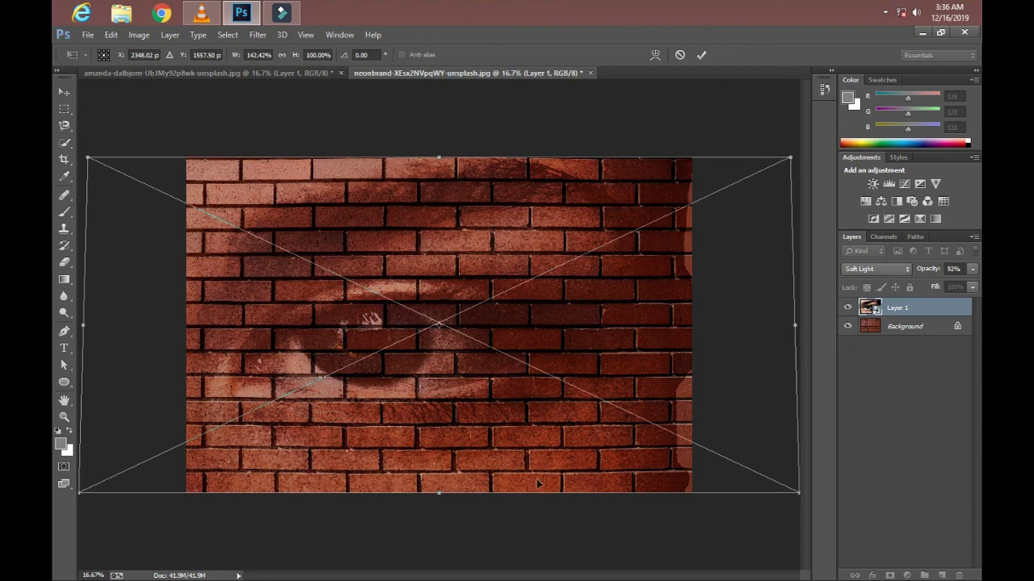
drag(439, 496, 457, 512)
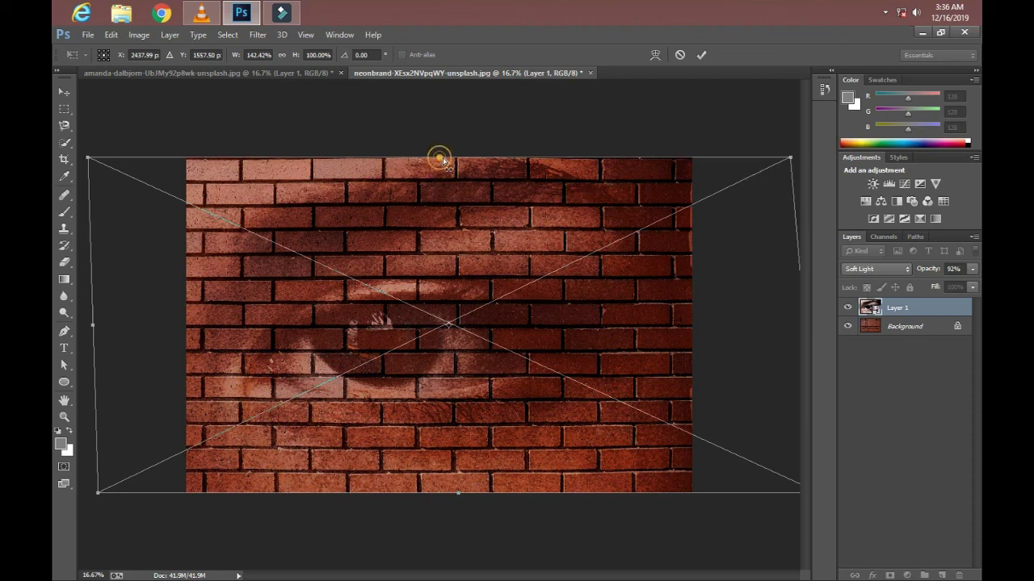
drag(440, 162, 450, 161)
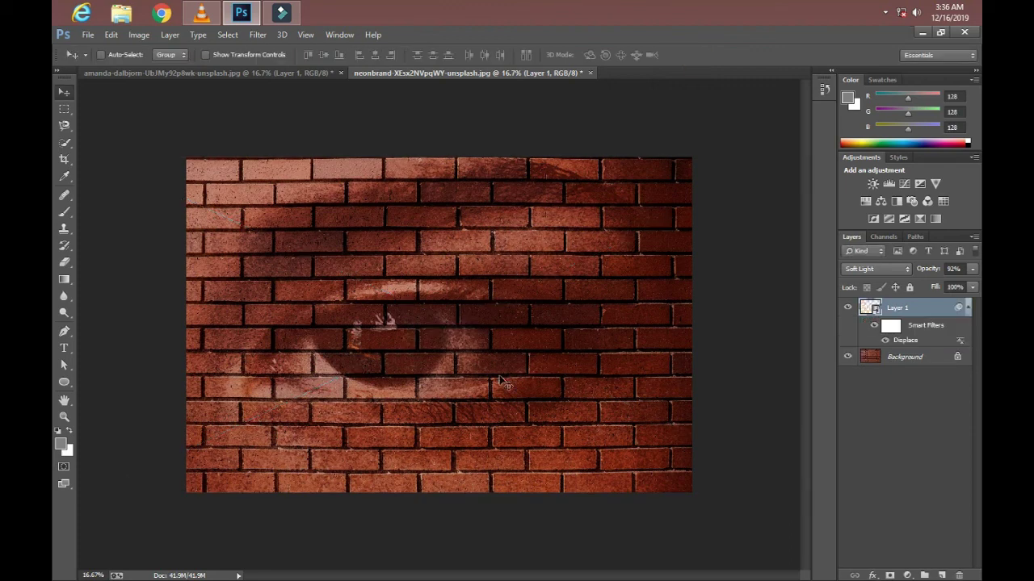
click(700, 54)
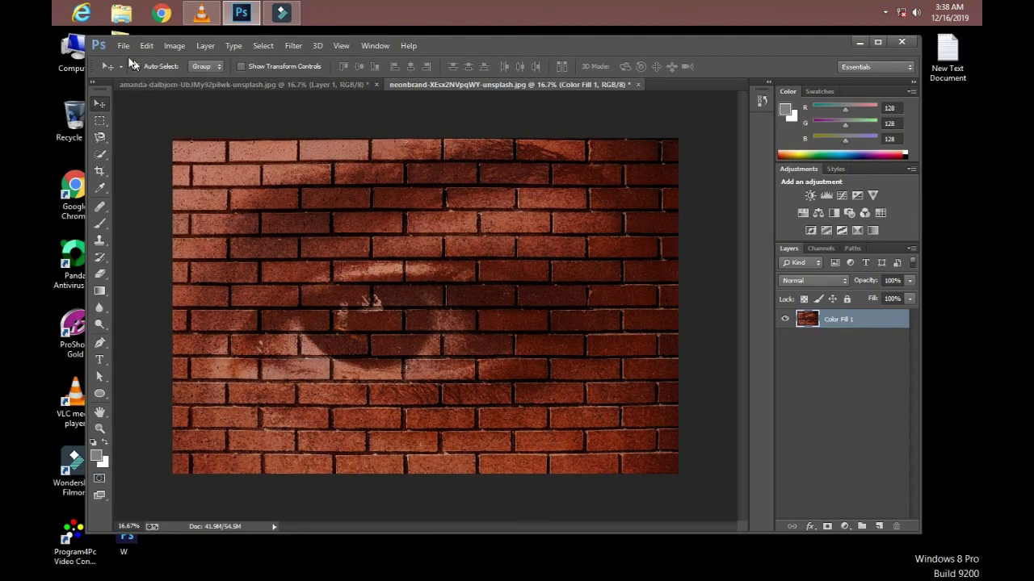
Save the composite as the JPEG 'Small work' on the desktop, preview it, then close Photo Viewer
click(124, 45)
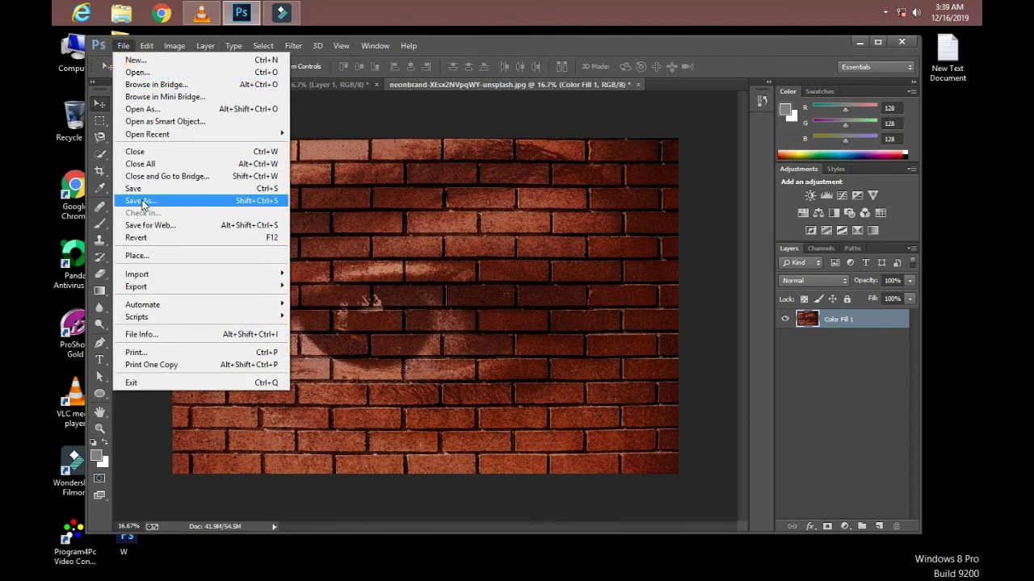
click(141, 201)
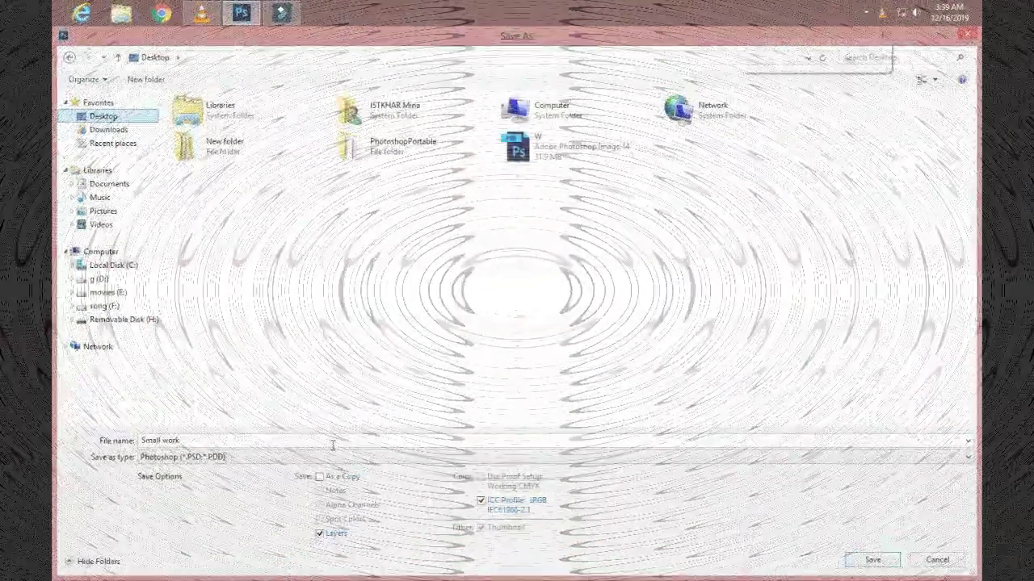
click(337, 457)
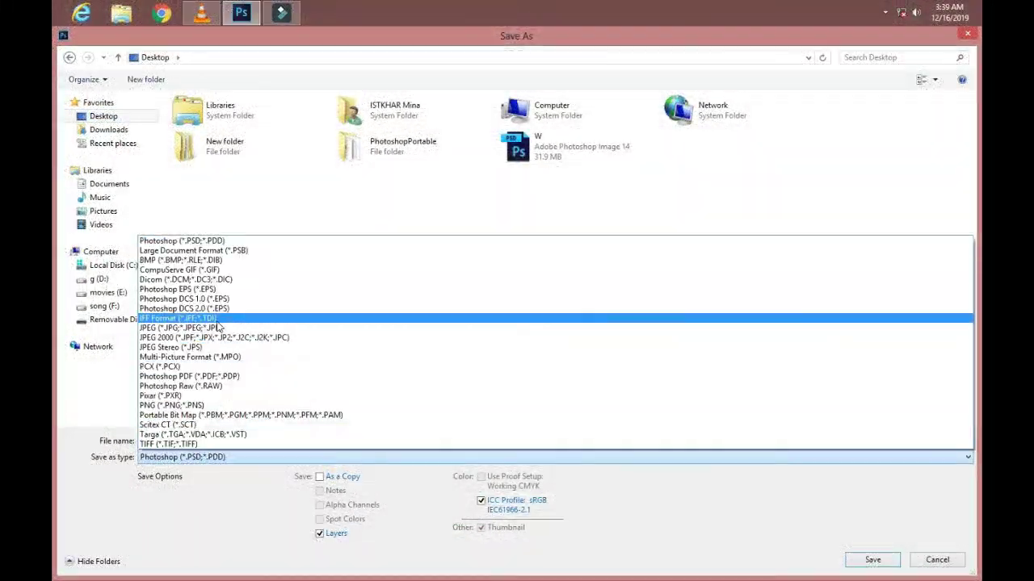
click(218, 328)
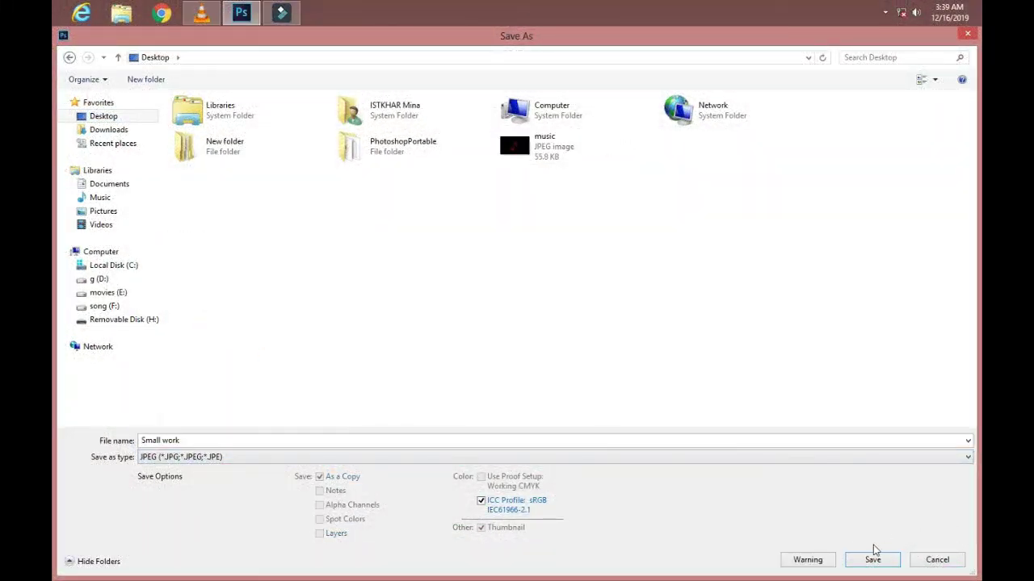
click(873, 559)
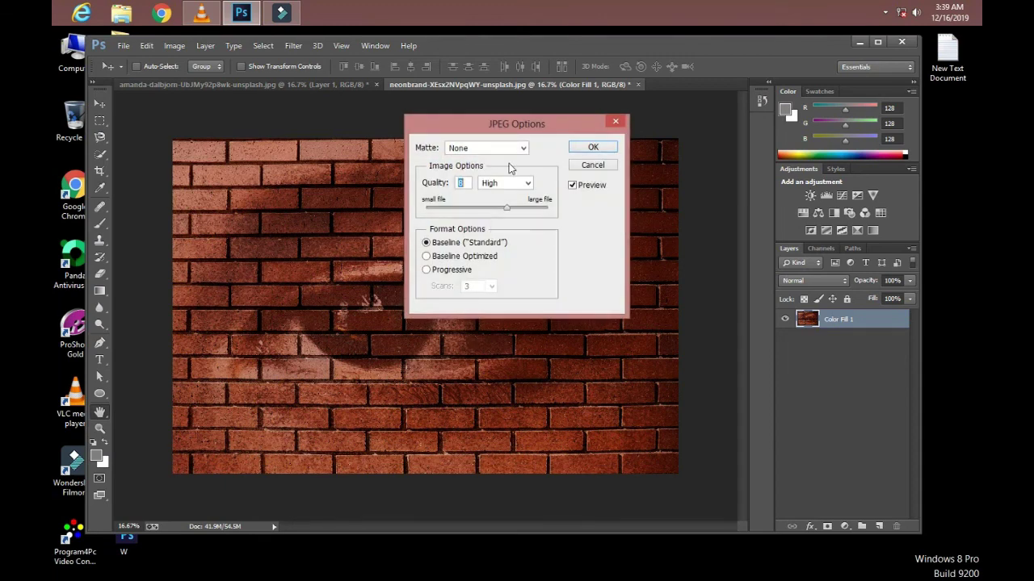
click(592, 147)
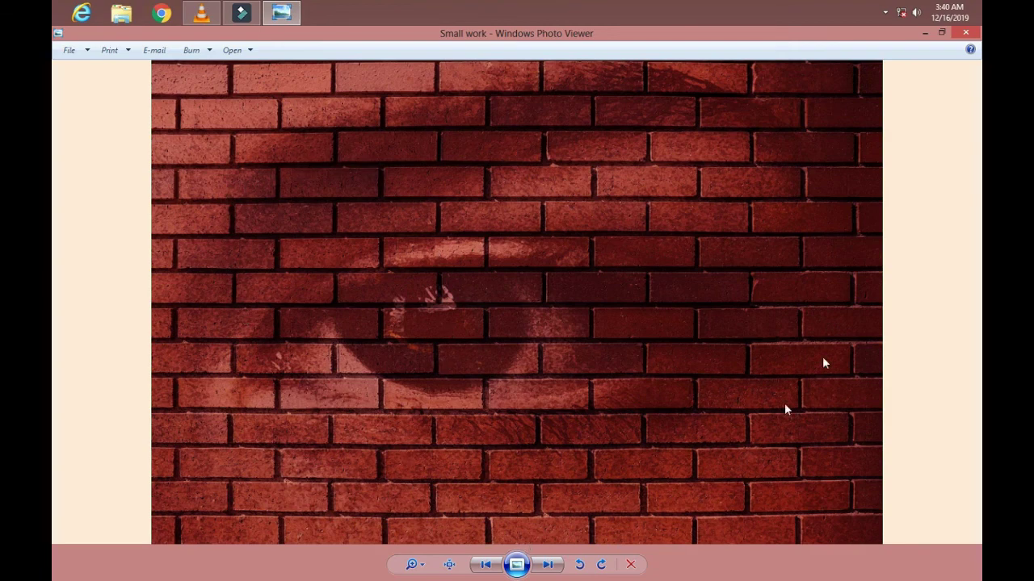
click(966, 33)
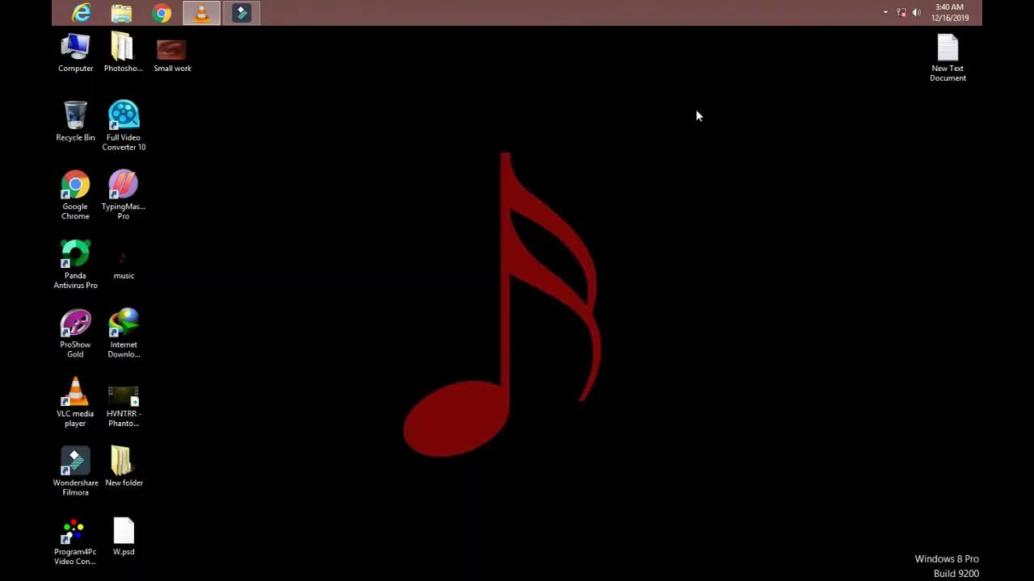
right_click(643, 116)
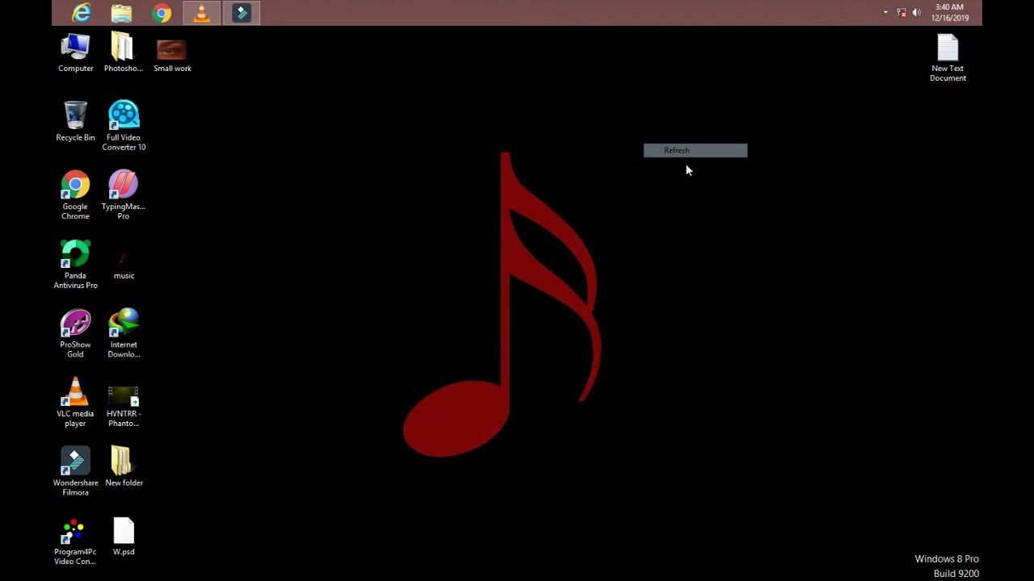